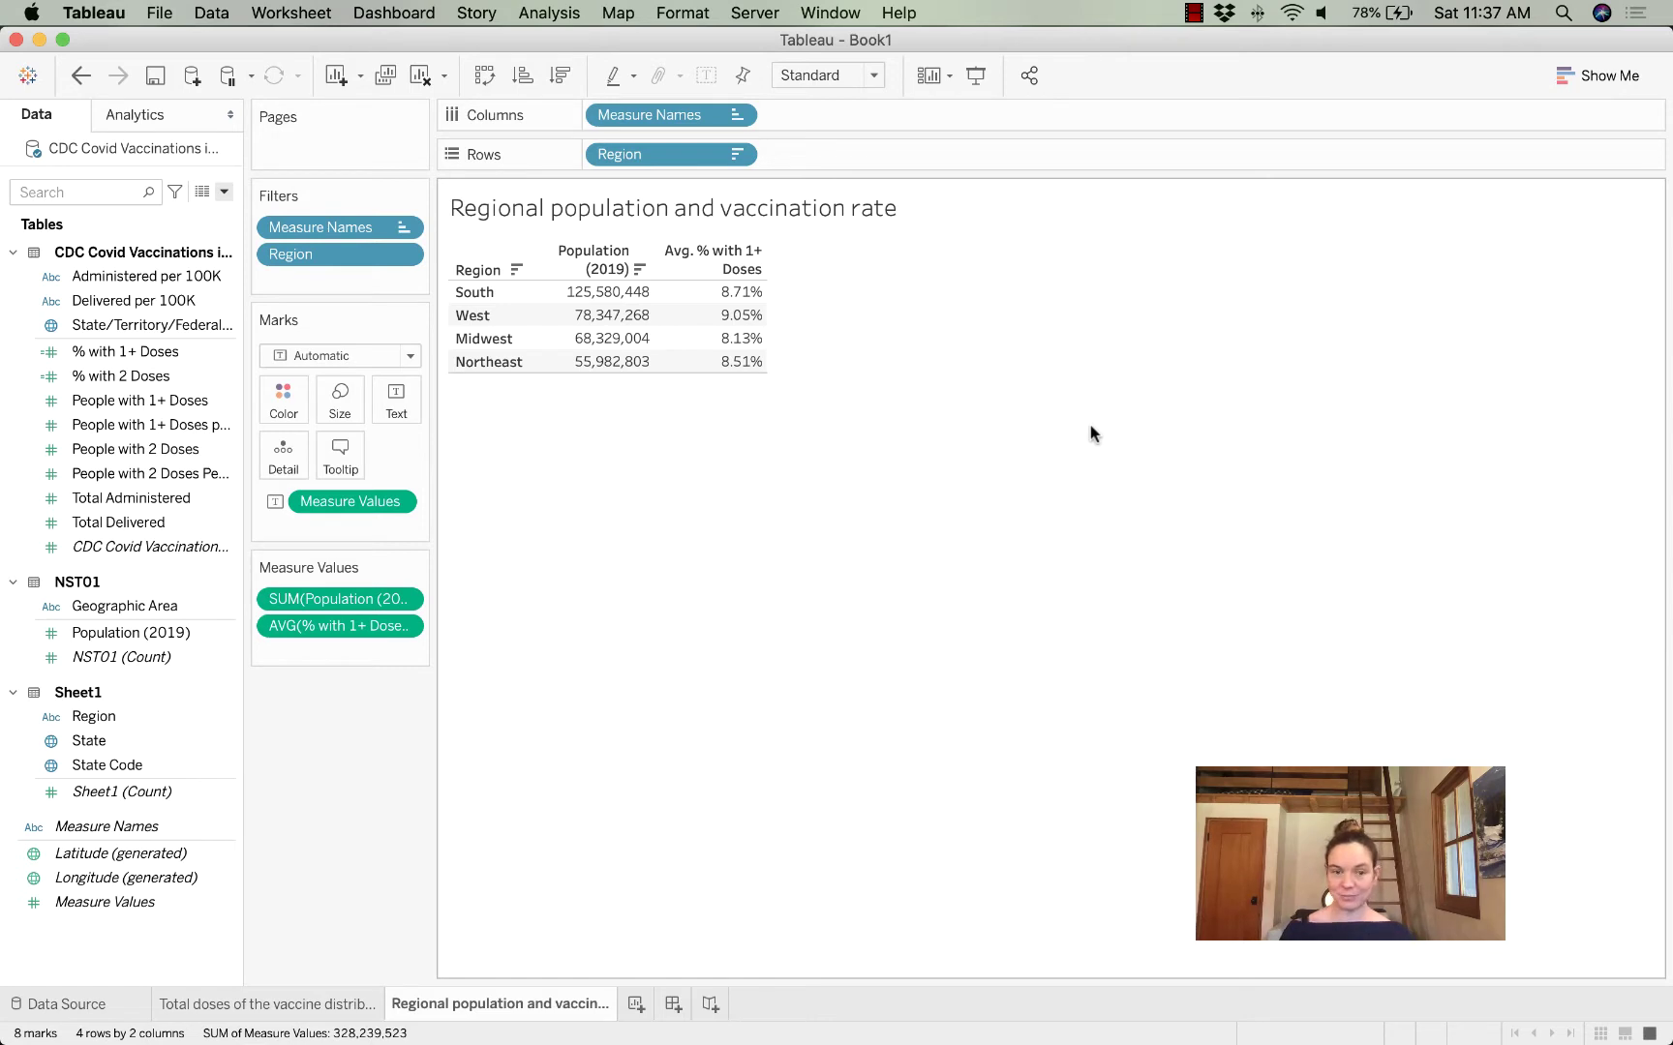
click(635, 1007)
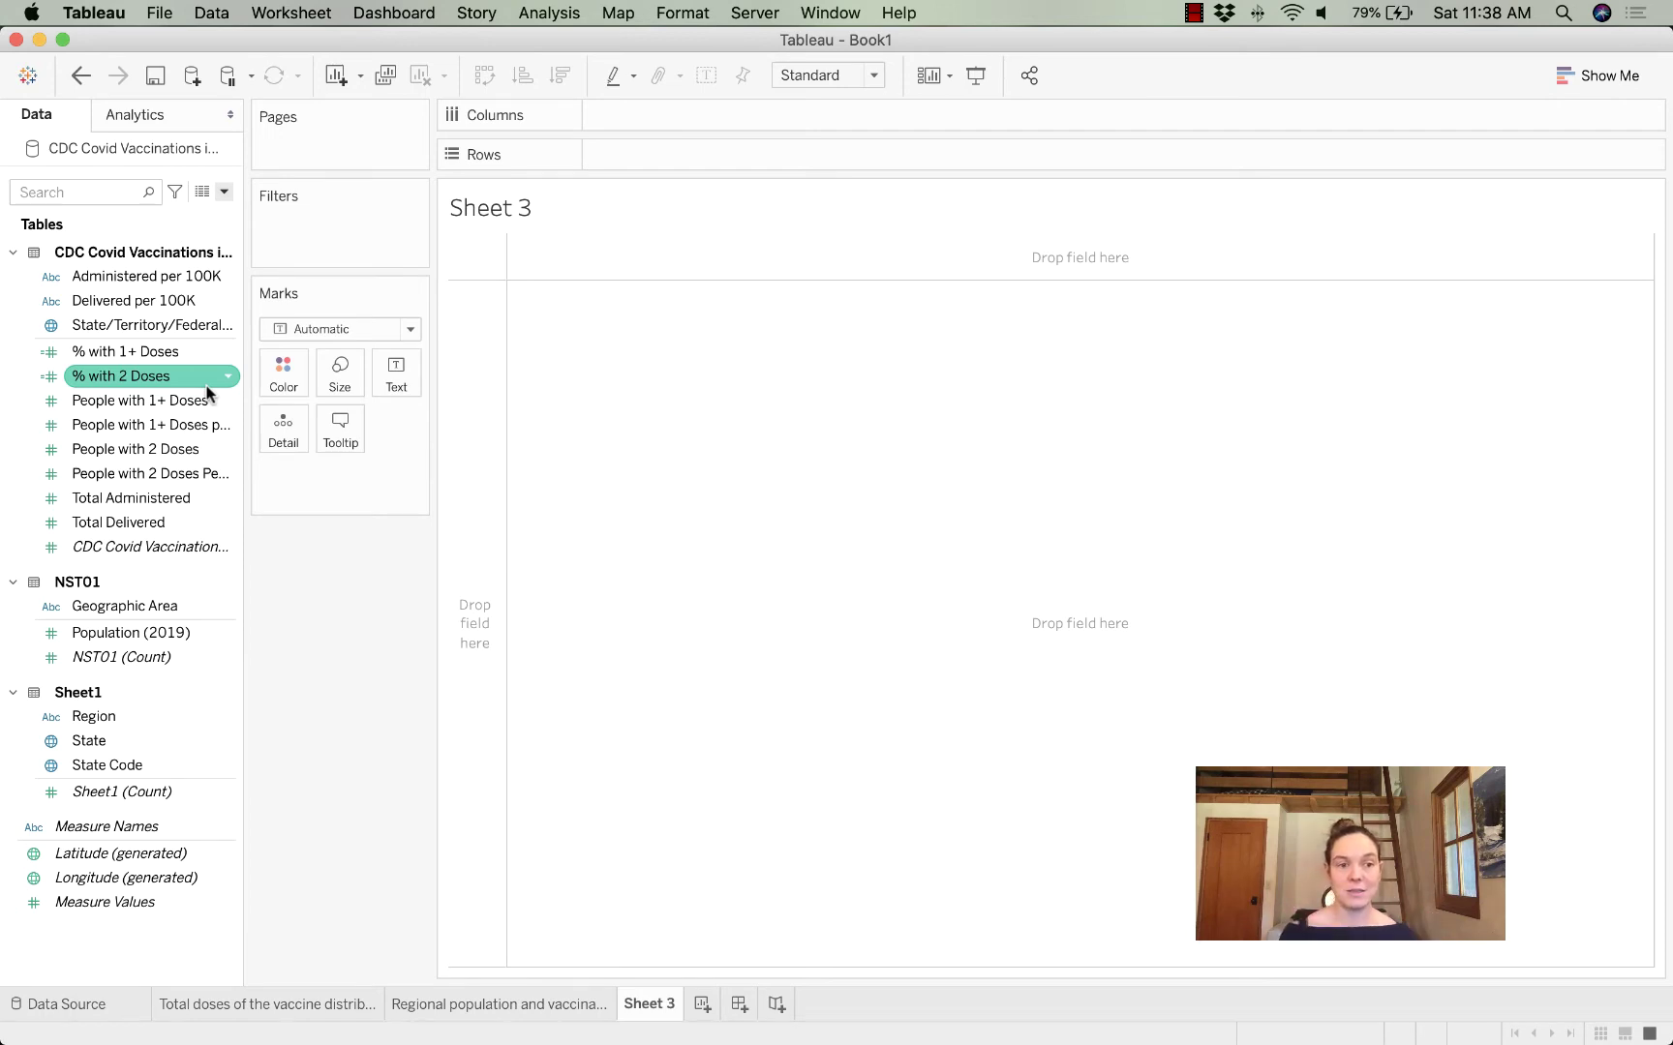
click(87, 742)
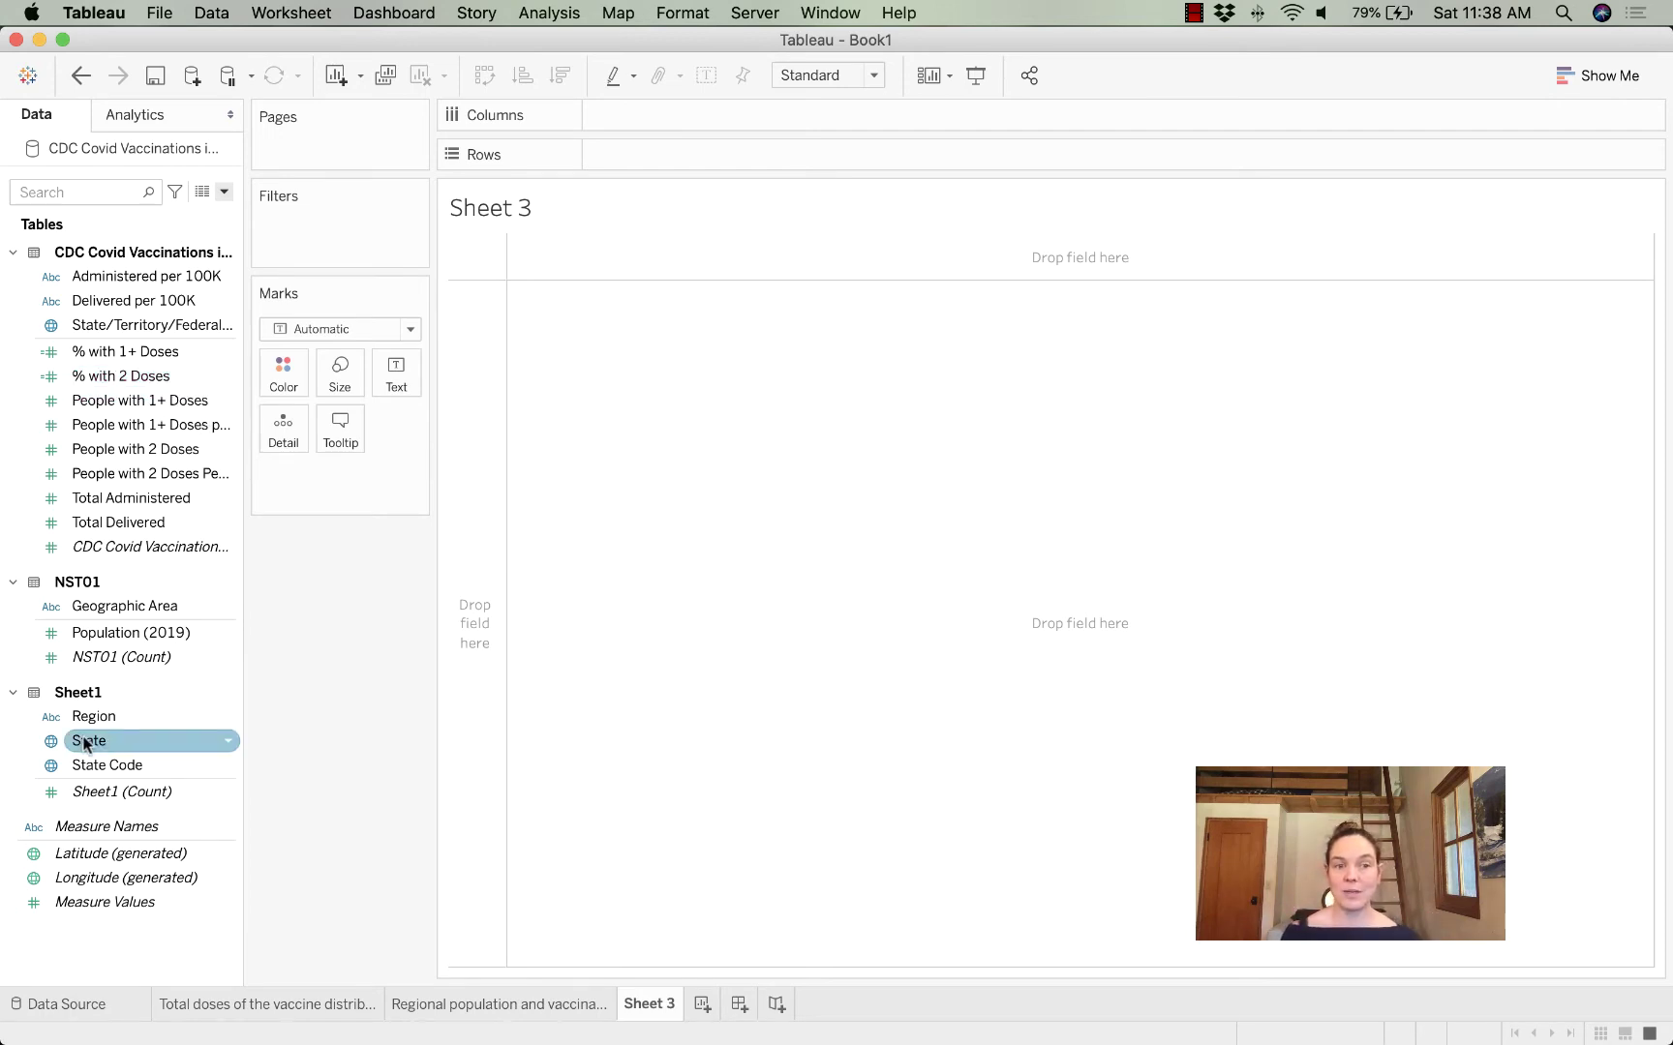
click(211, 326)
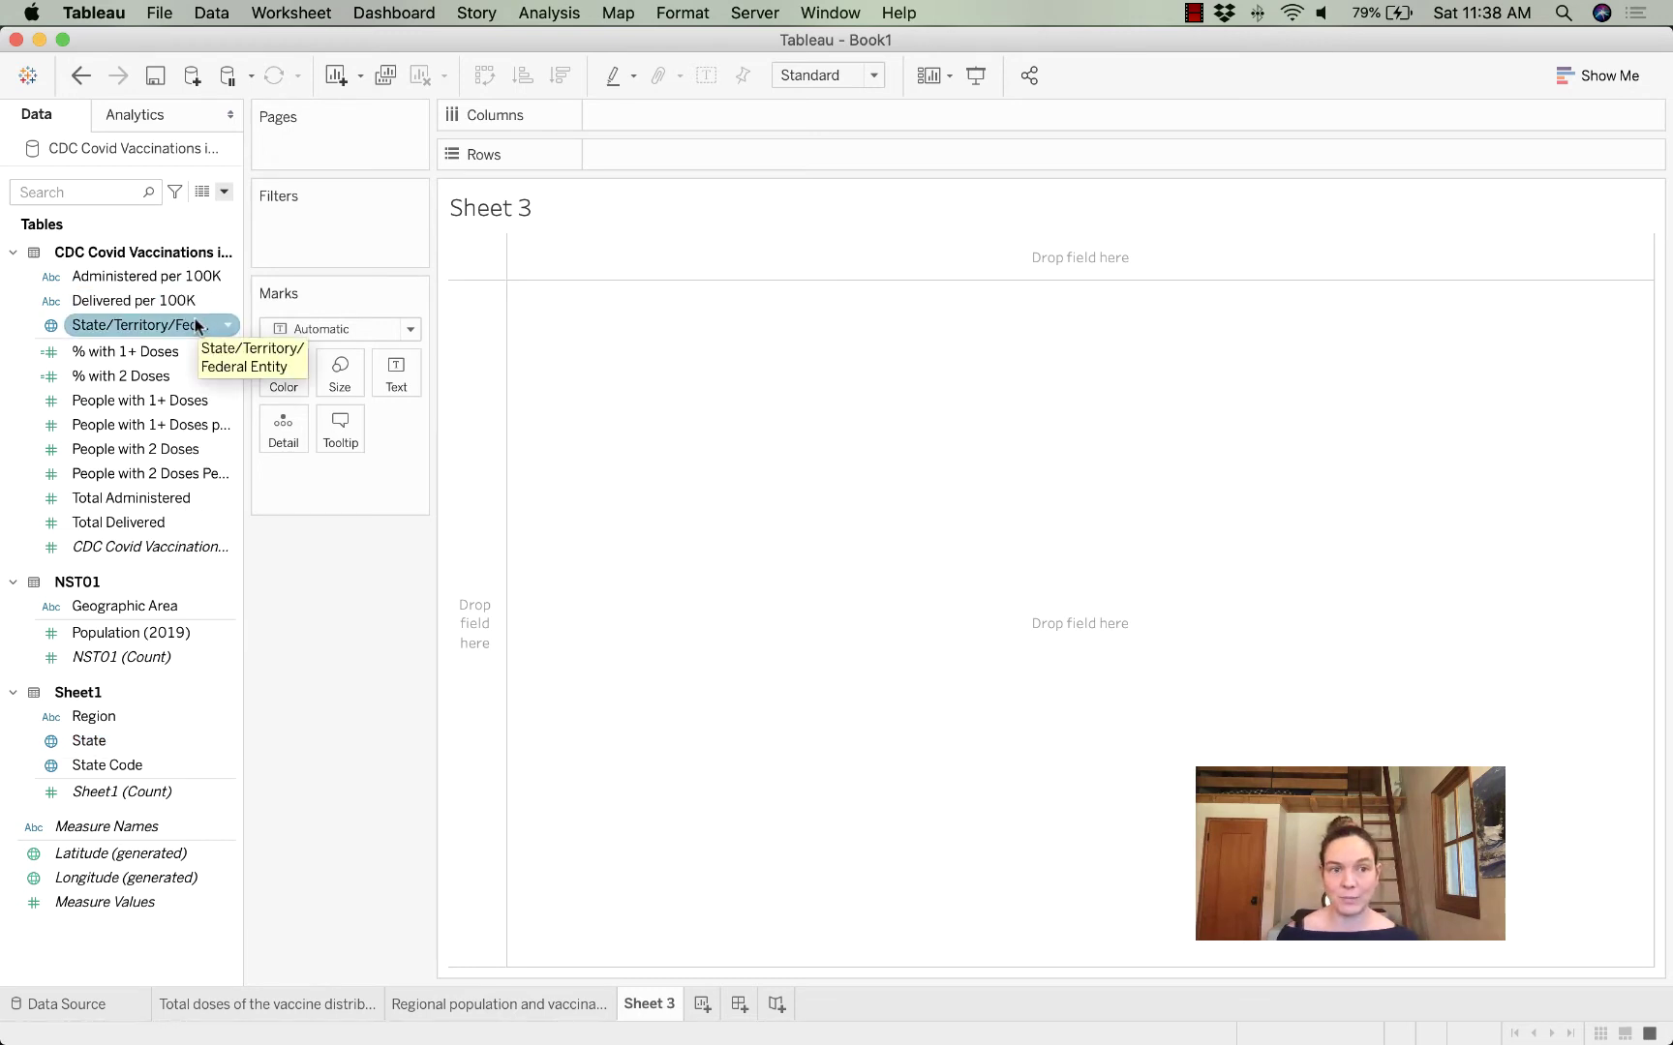
Step: Drag State onto Sheet 3 to plot a dot for each of the 51 US states
drag(86, 742, 1032, 588)
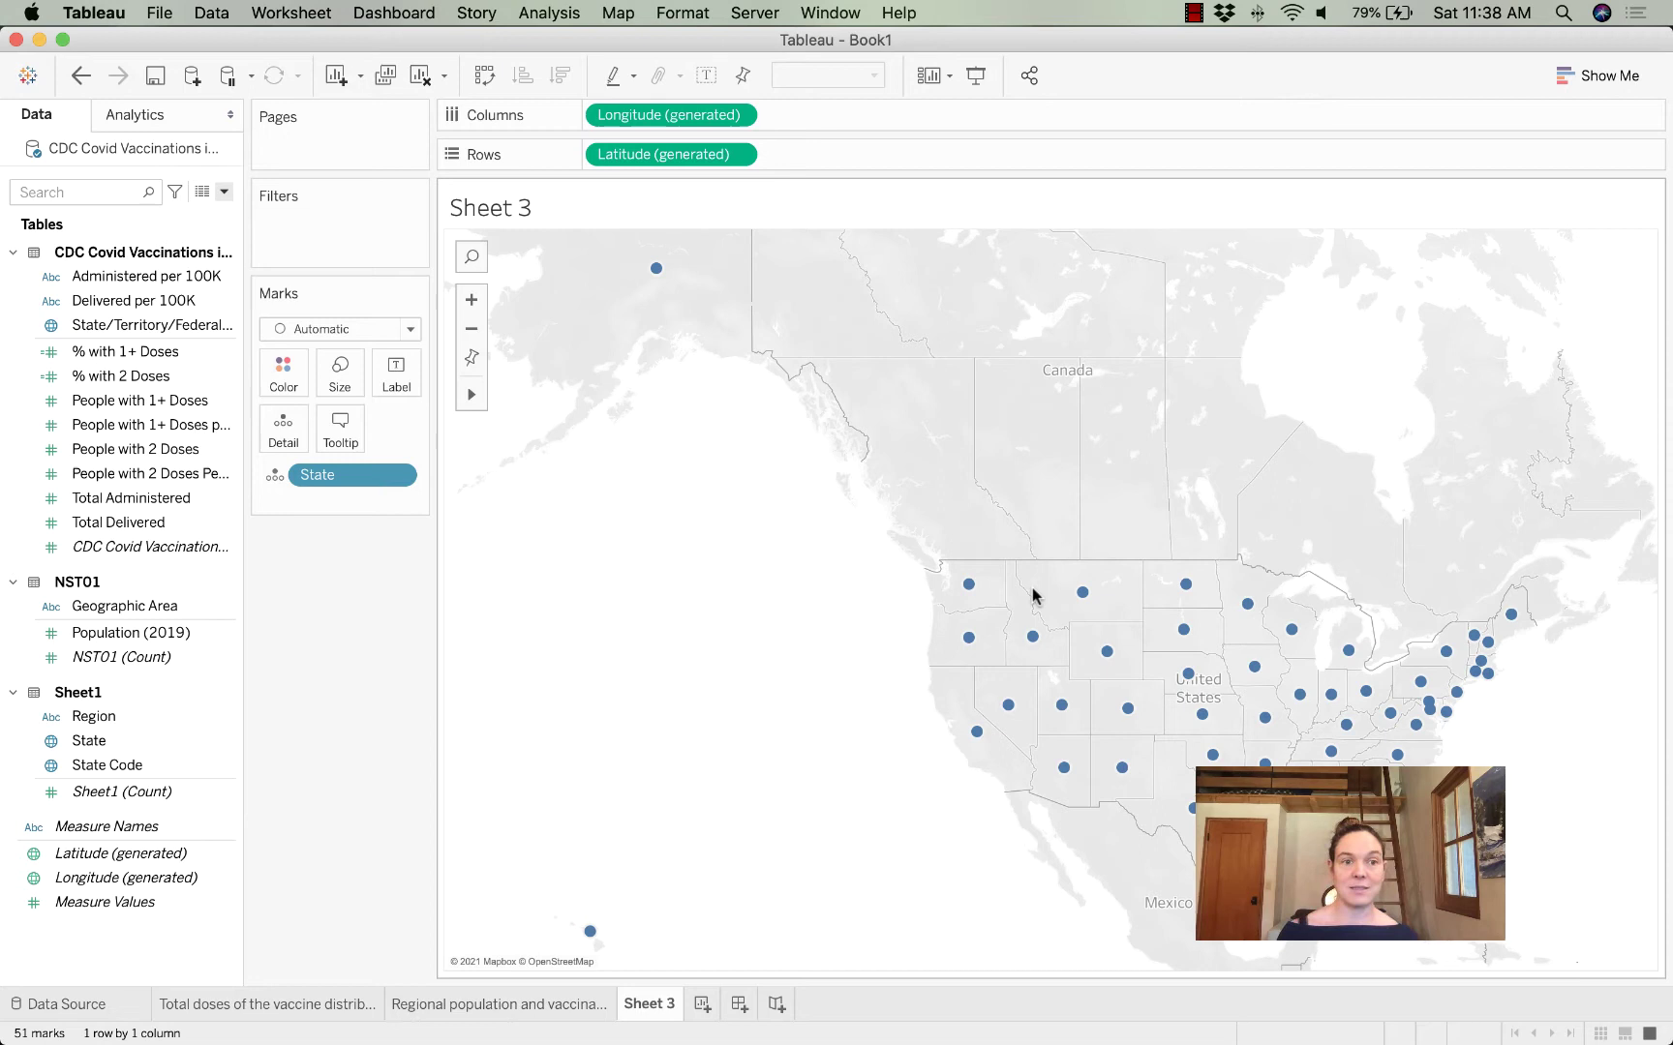
click(223, 352)
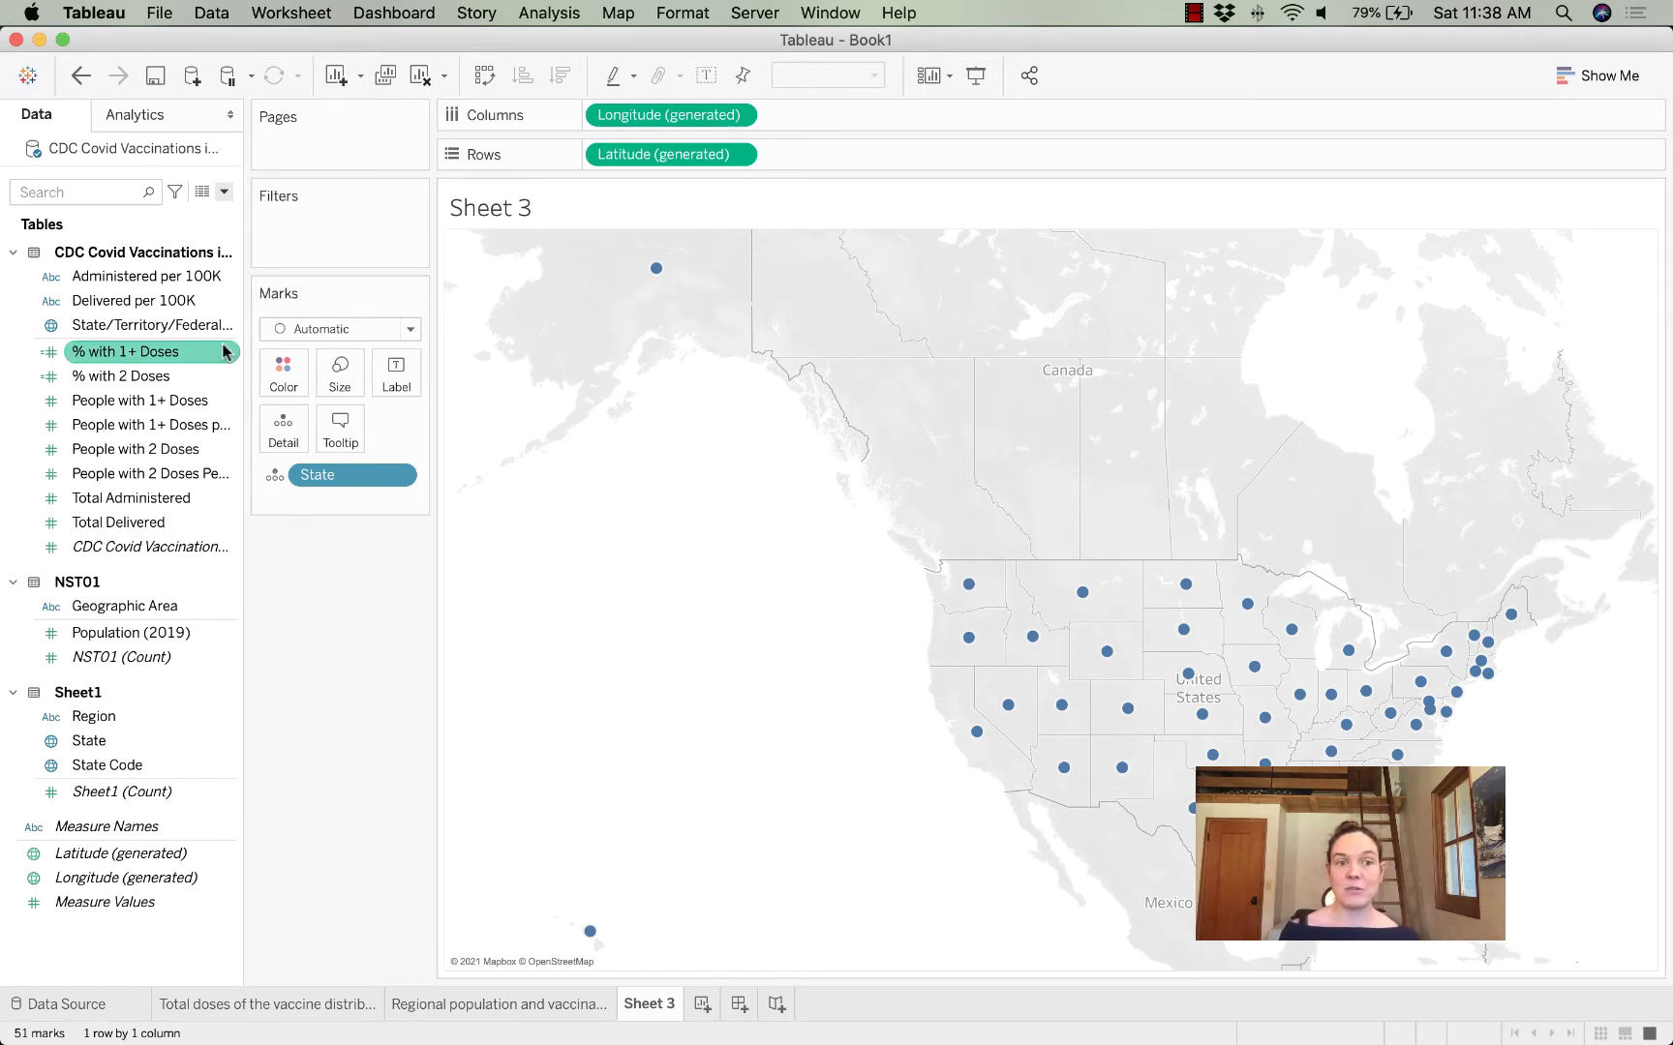
click(218, 376)
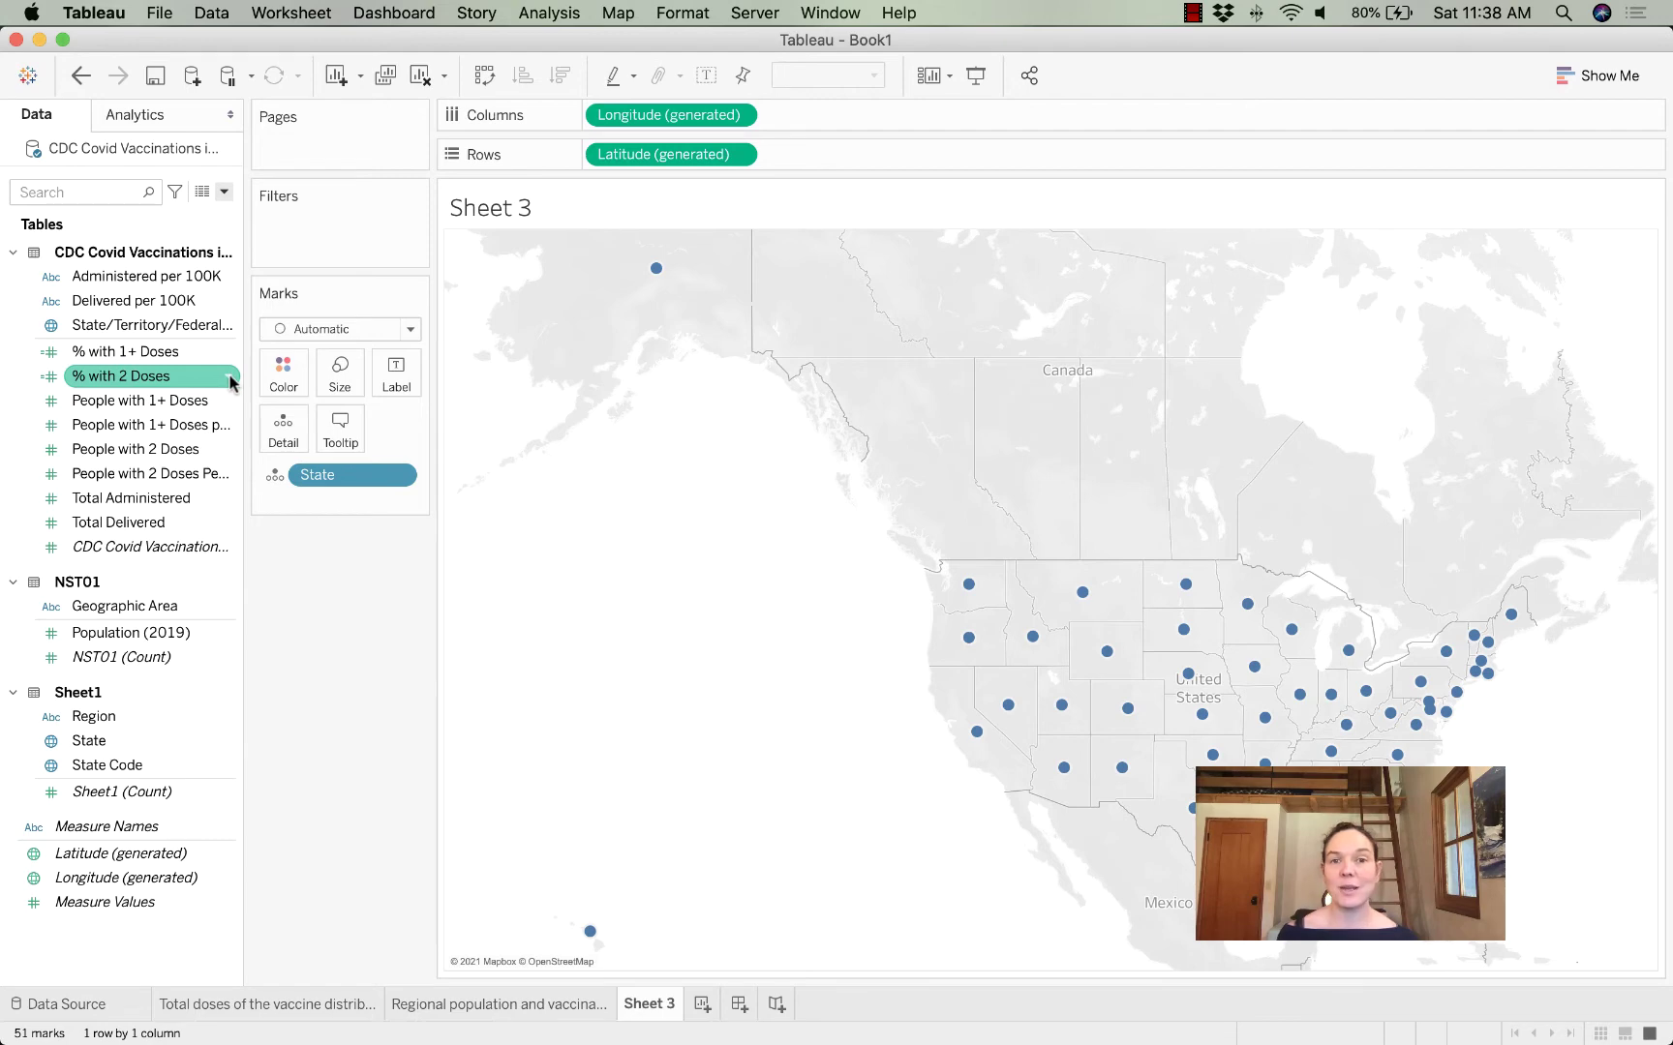
click(229, 379)
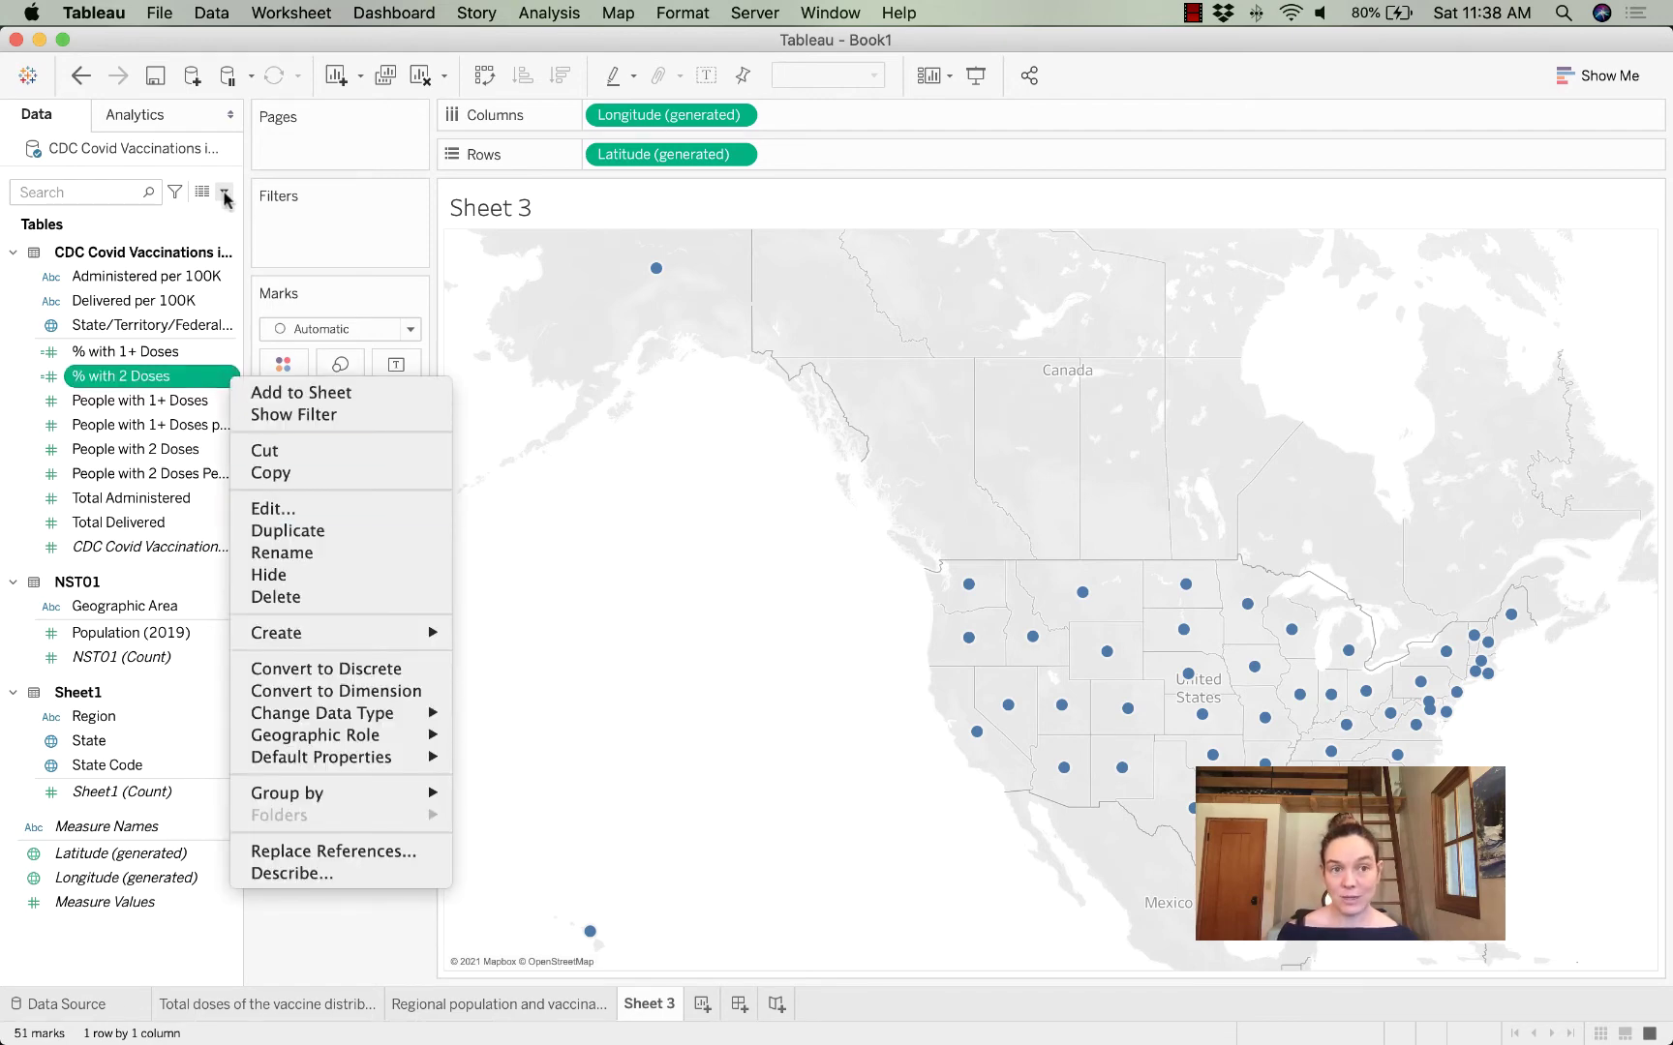
Step: Open the % with 2 Doses calculated field for editing
click(213, 380)
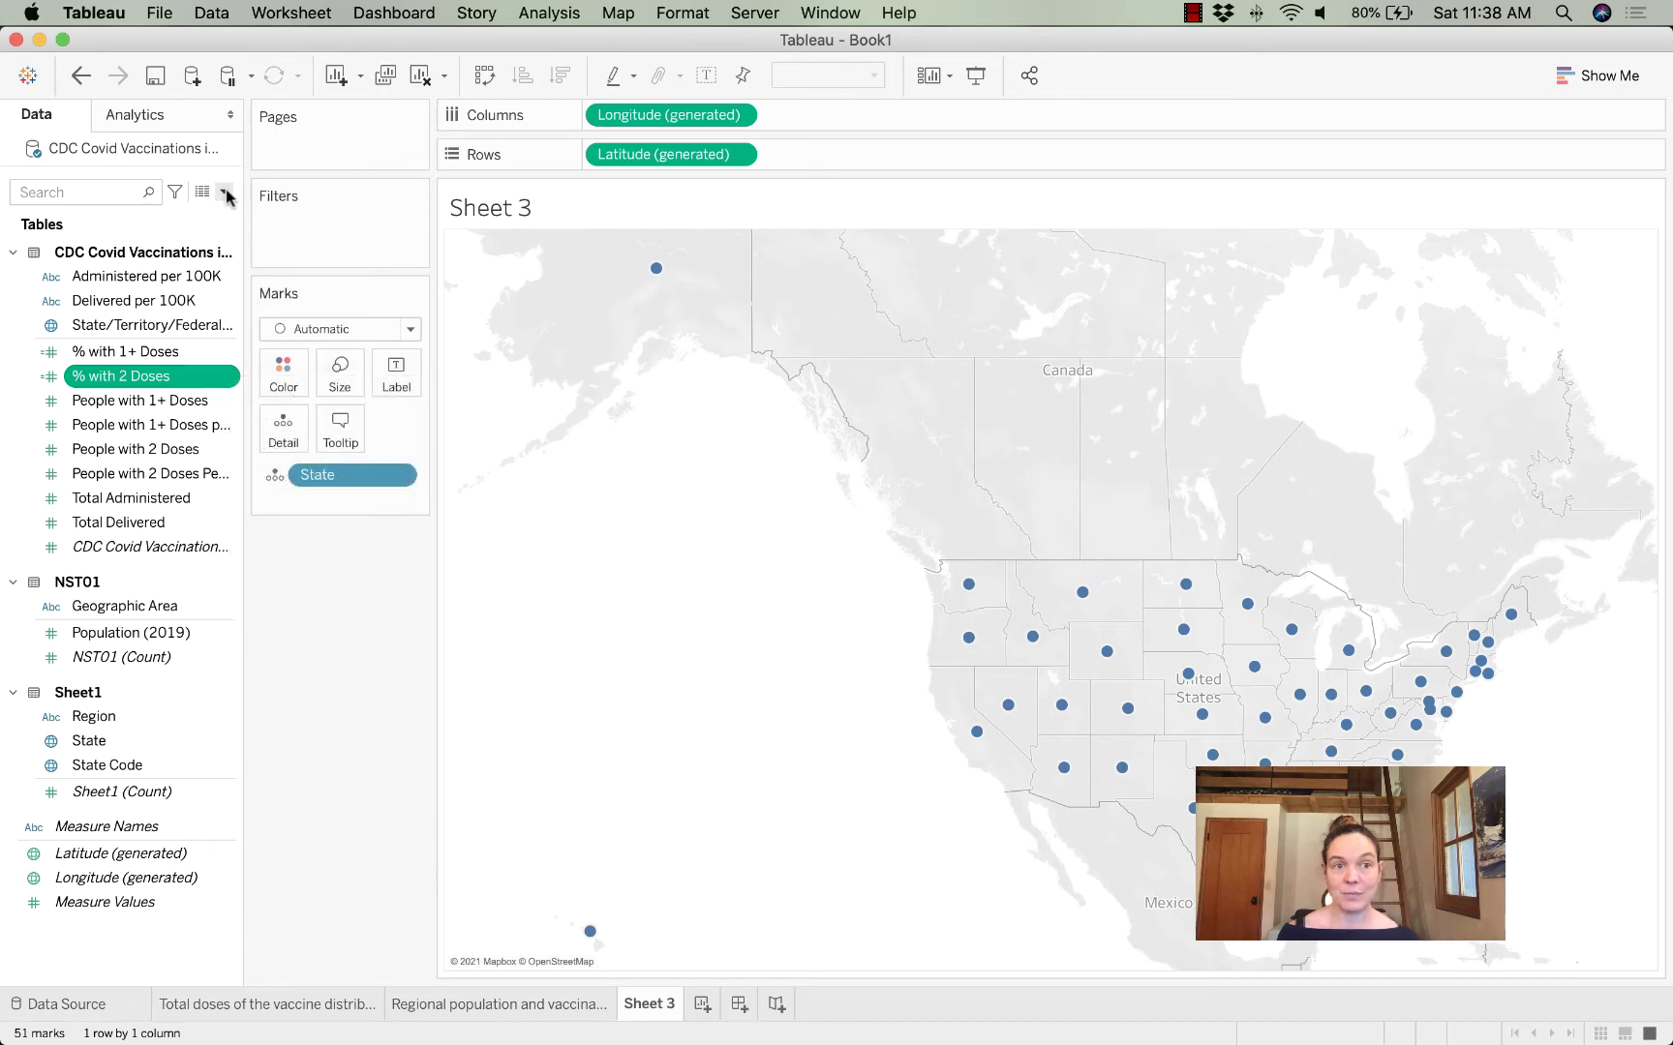
click(226, 193)
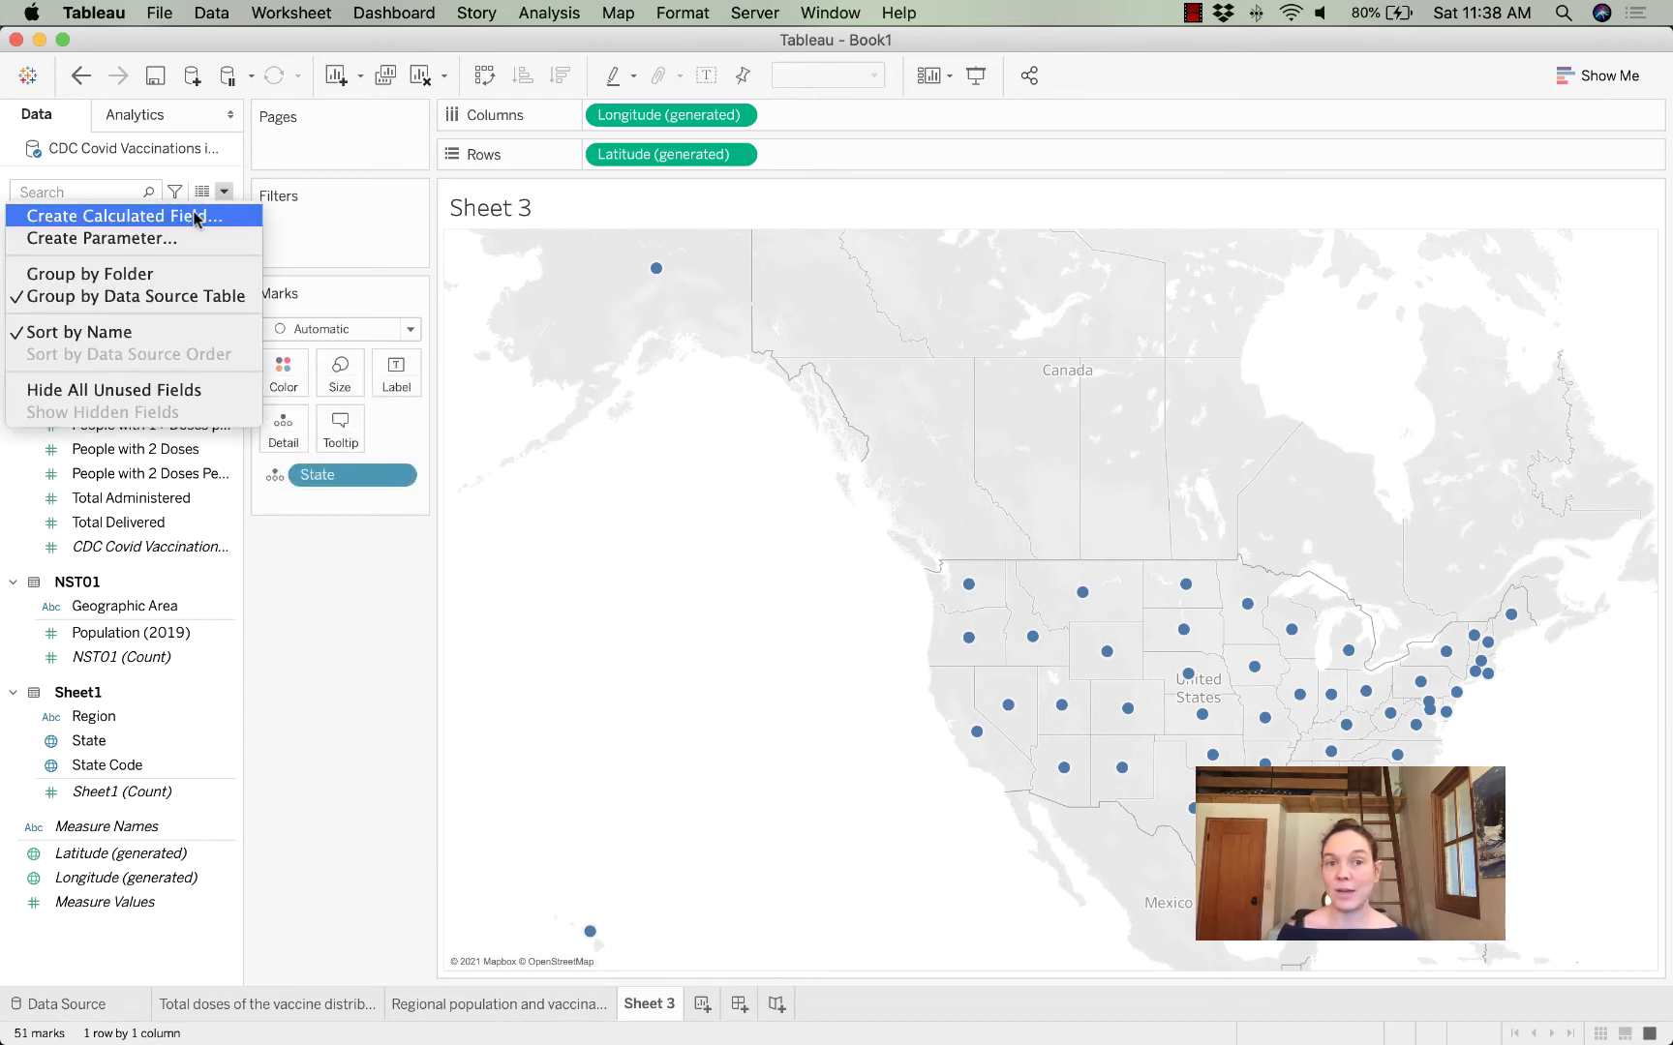
click(374, 641)
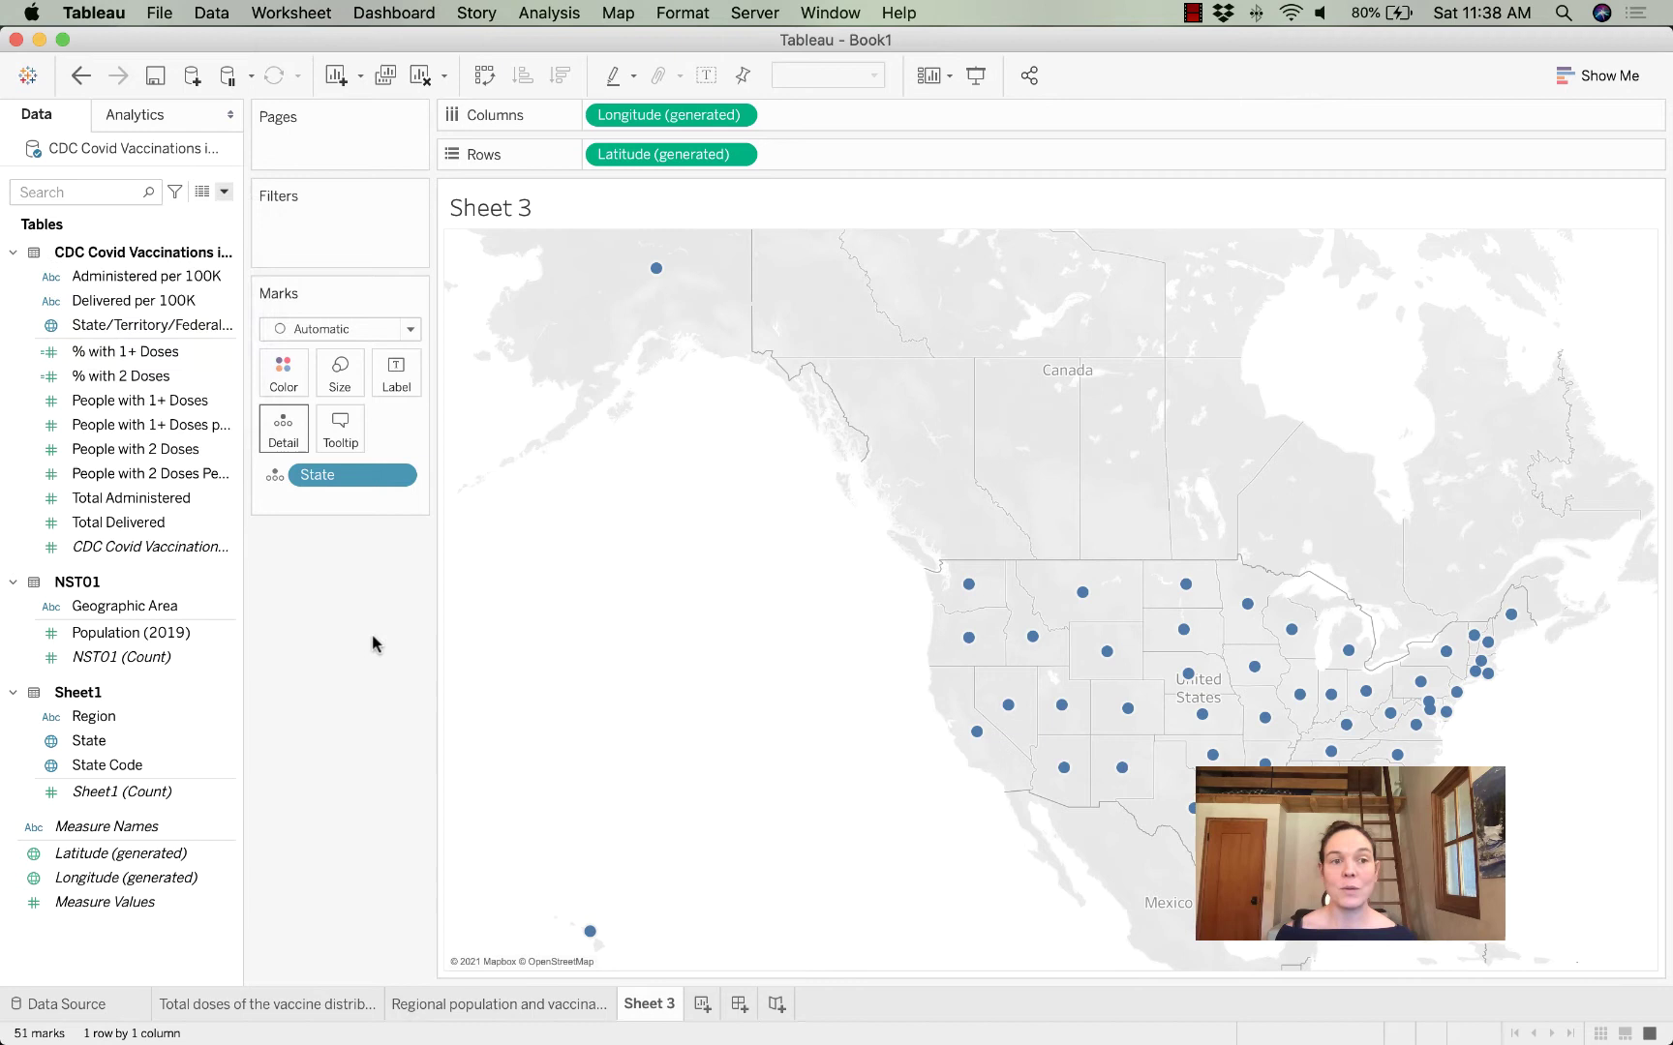
right_click(225, 375)
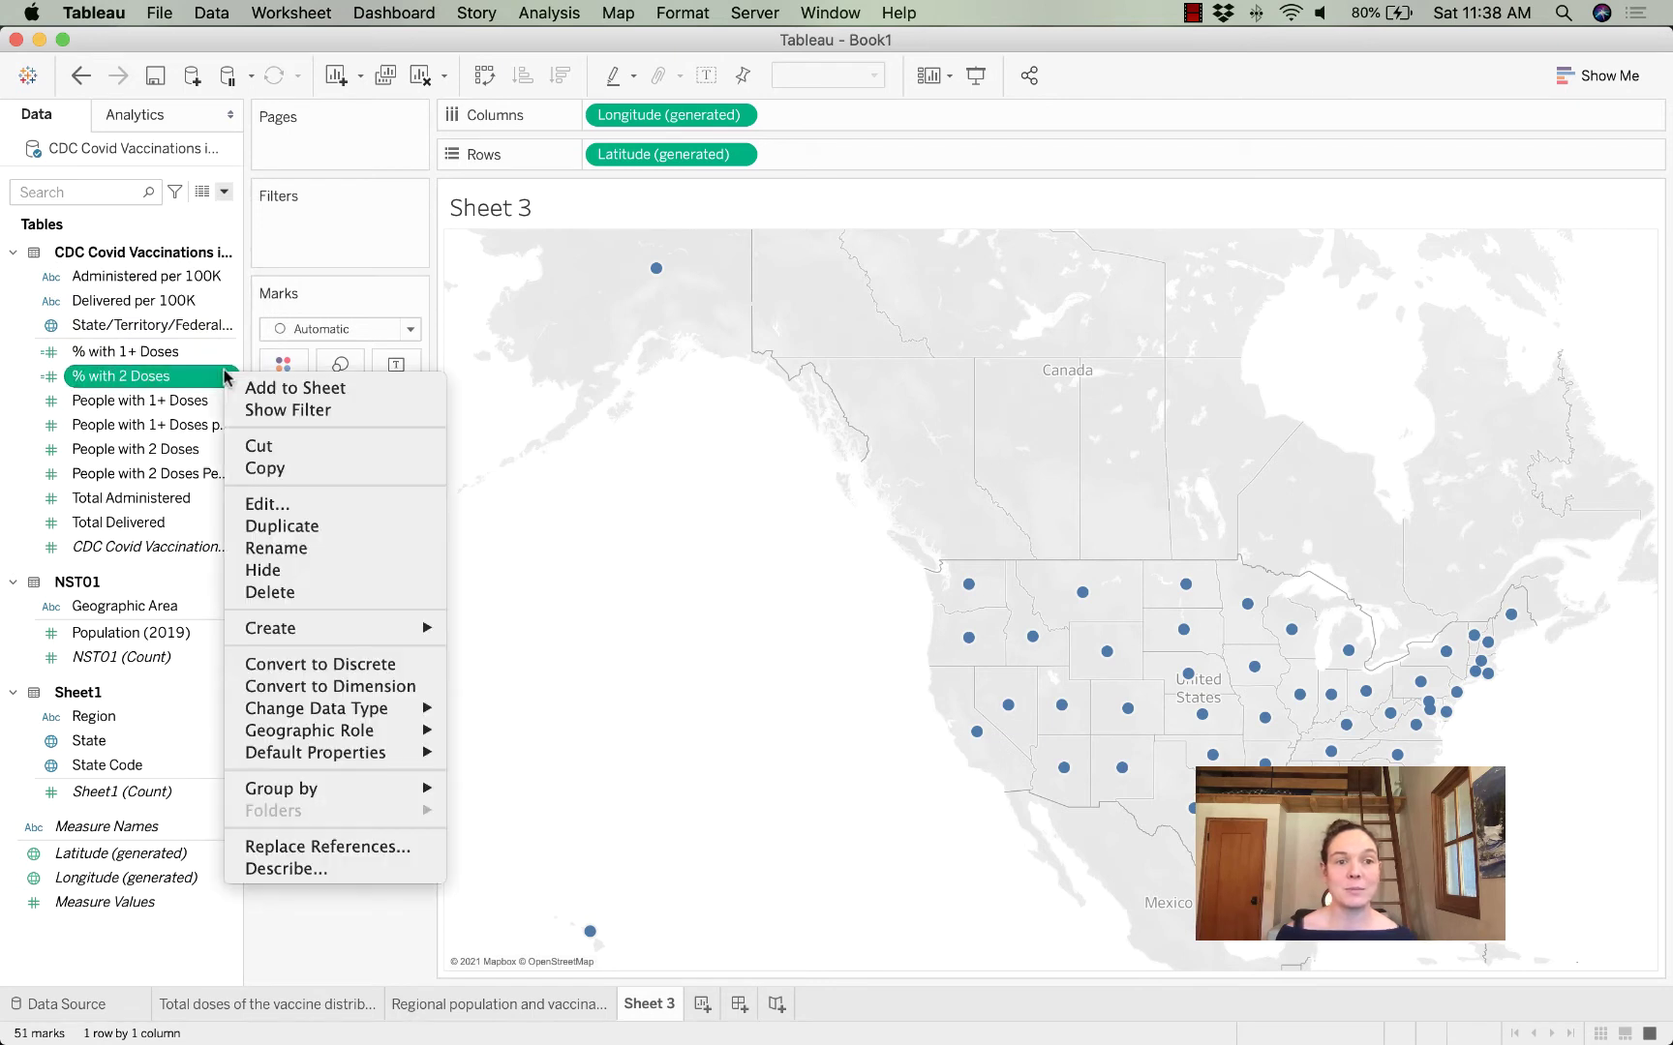
click(281, 502)
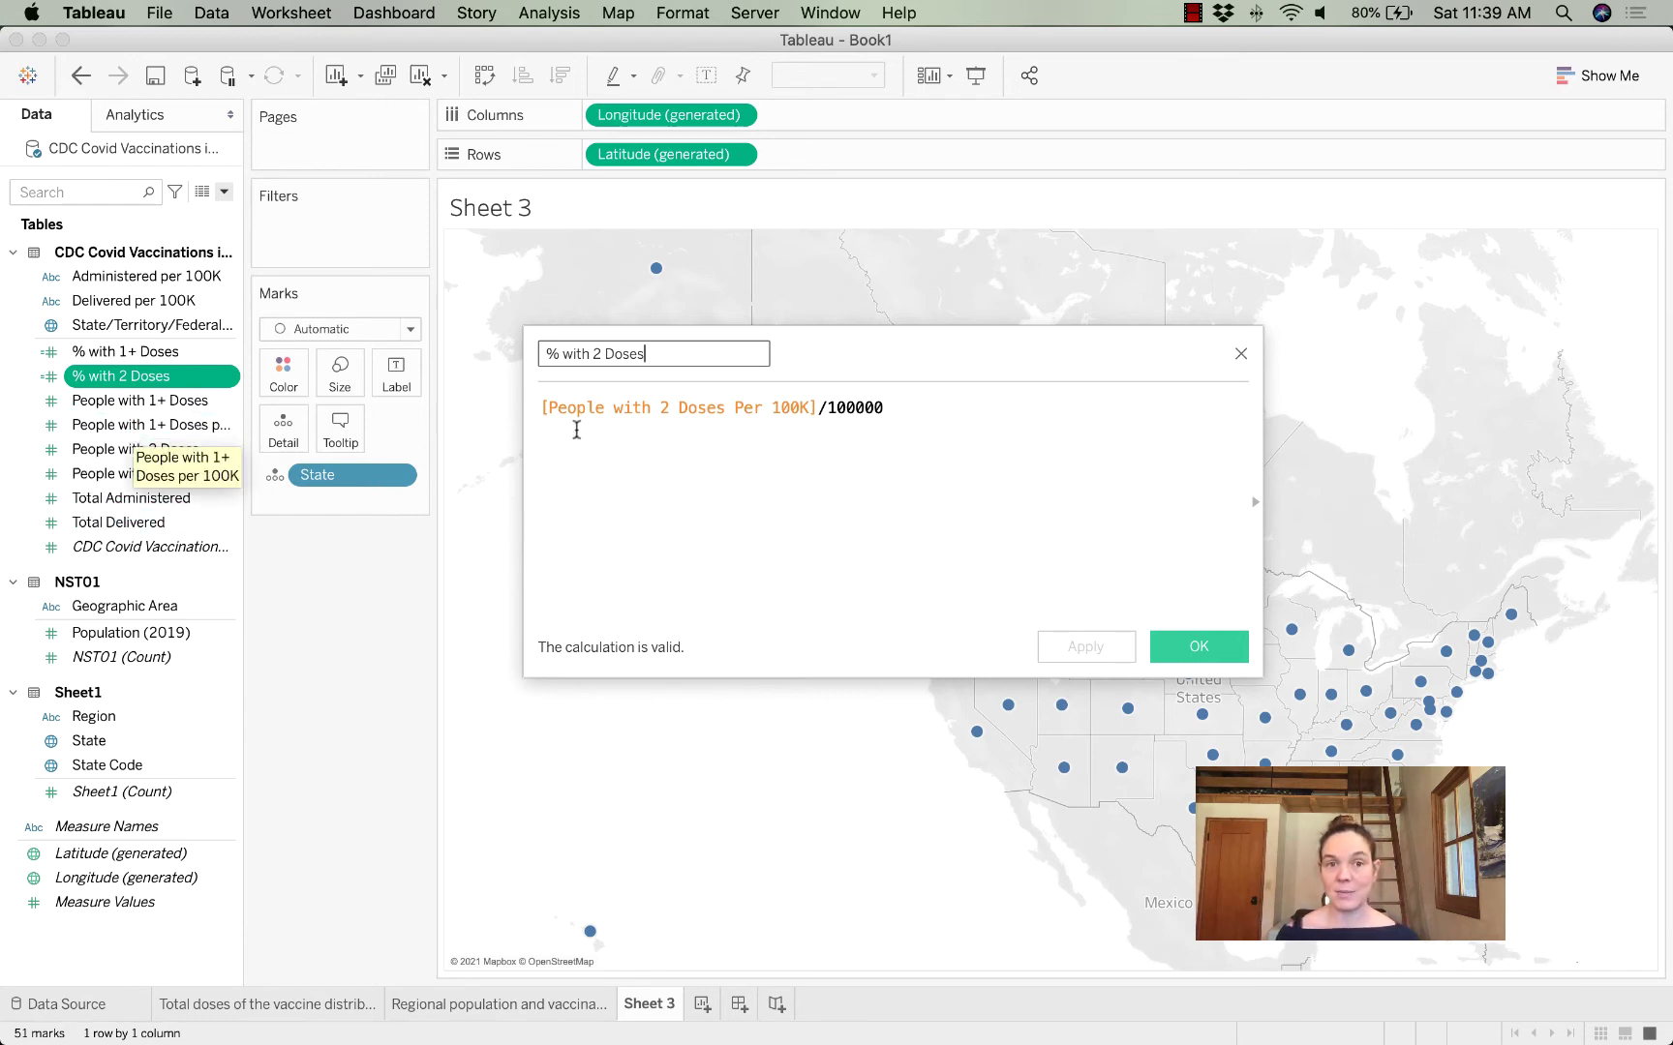
Step: Replace its formula with [People with 2 Doses Per 100K]/100000 and save it
click(942, 409)
drag(942, 408, 474, 405)
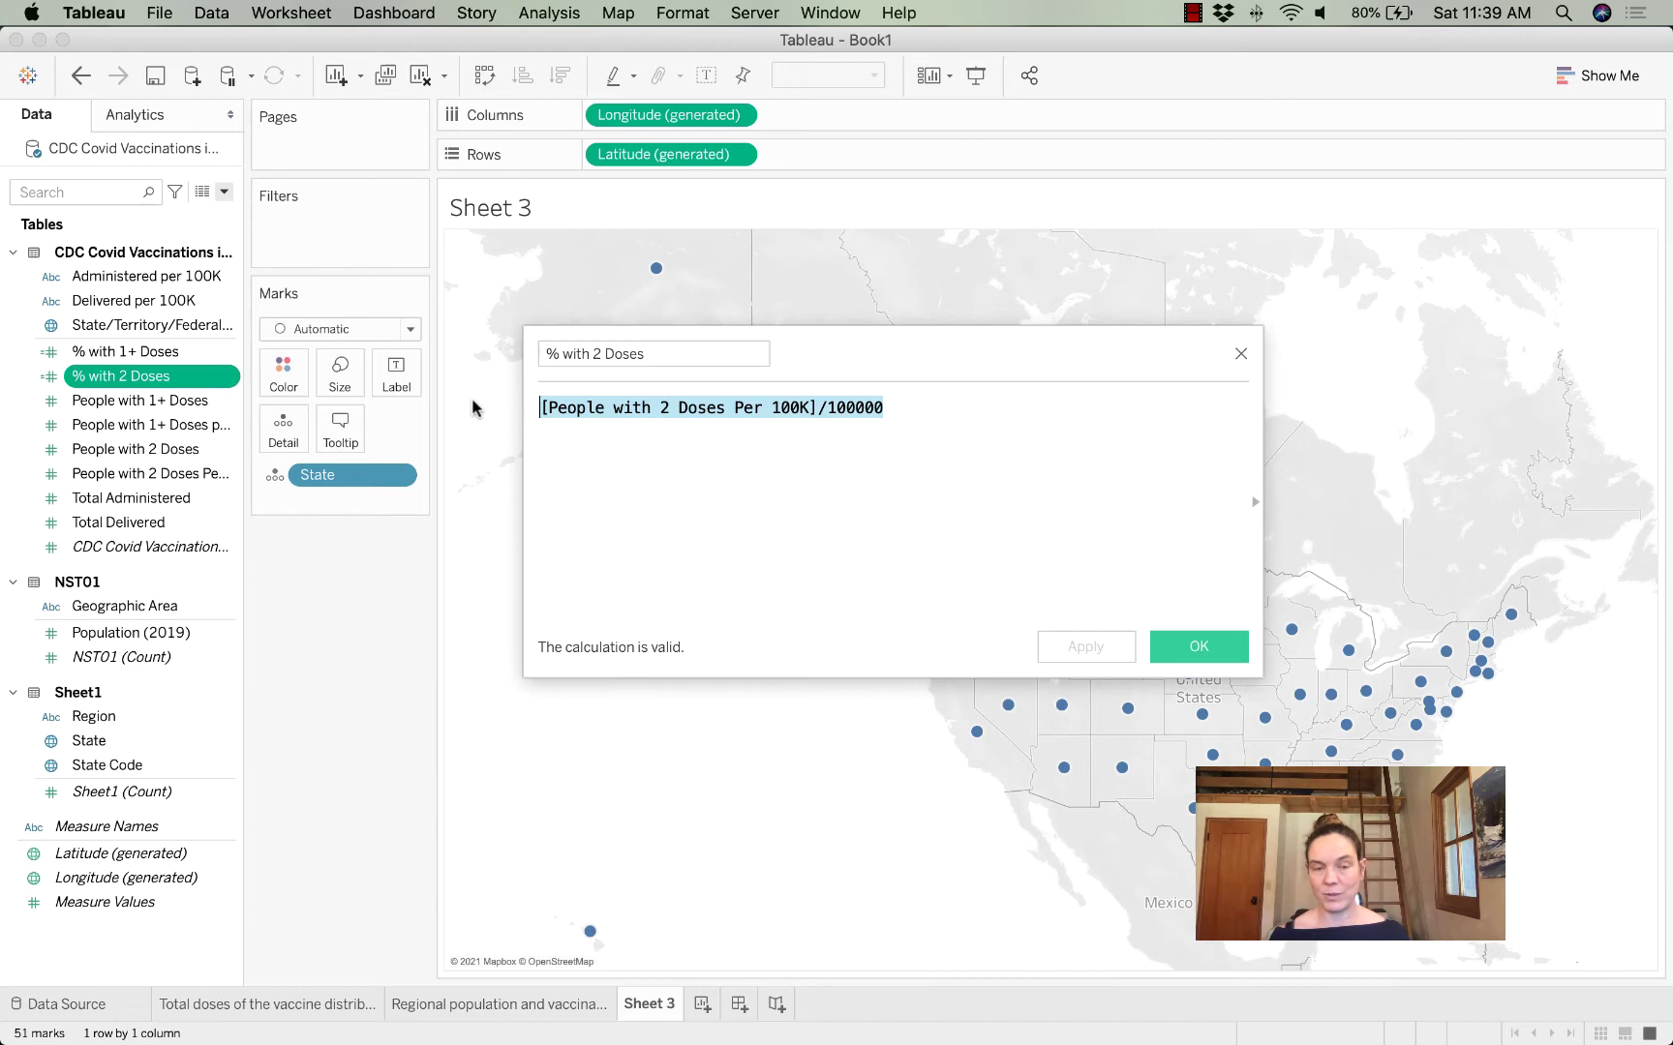
key(BackSpace)
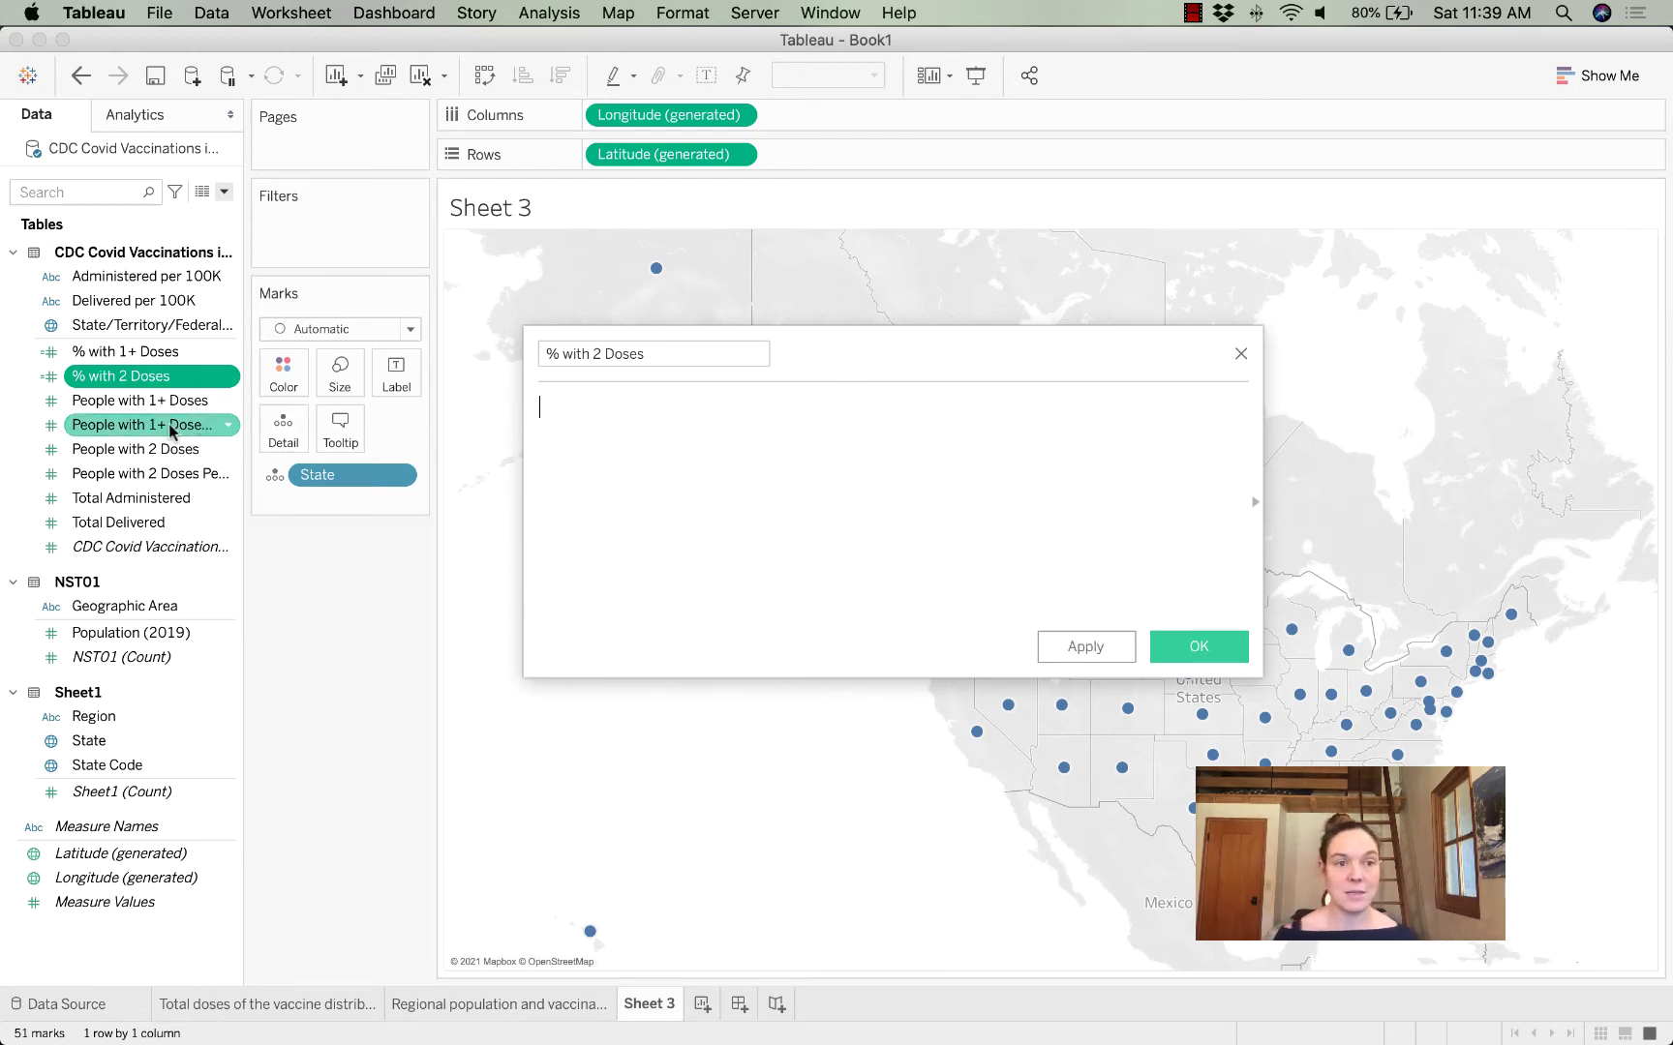
drag(135, 474, 686, 436)
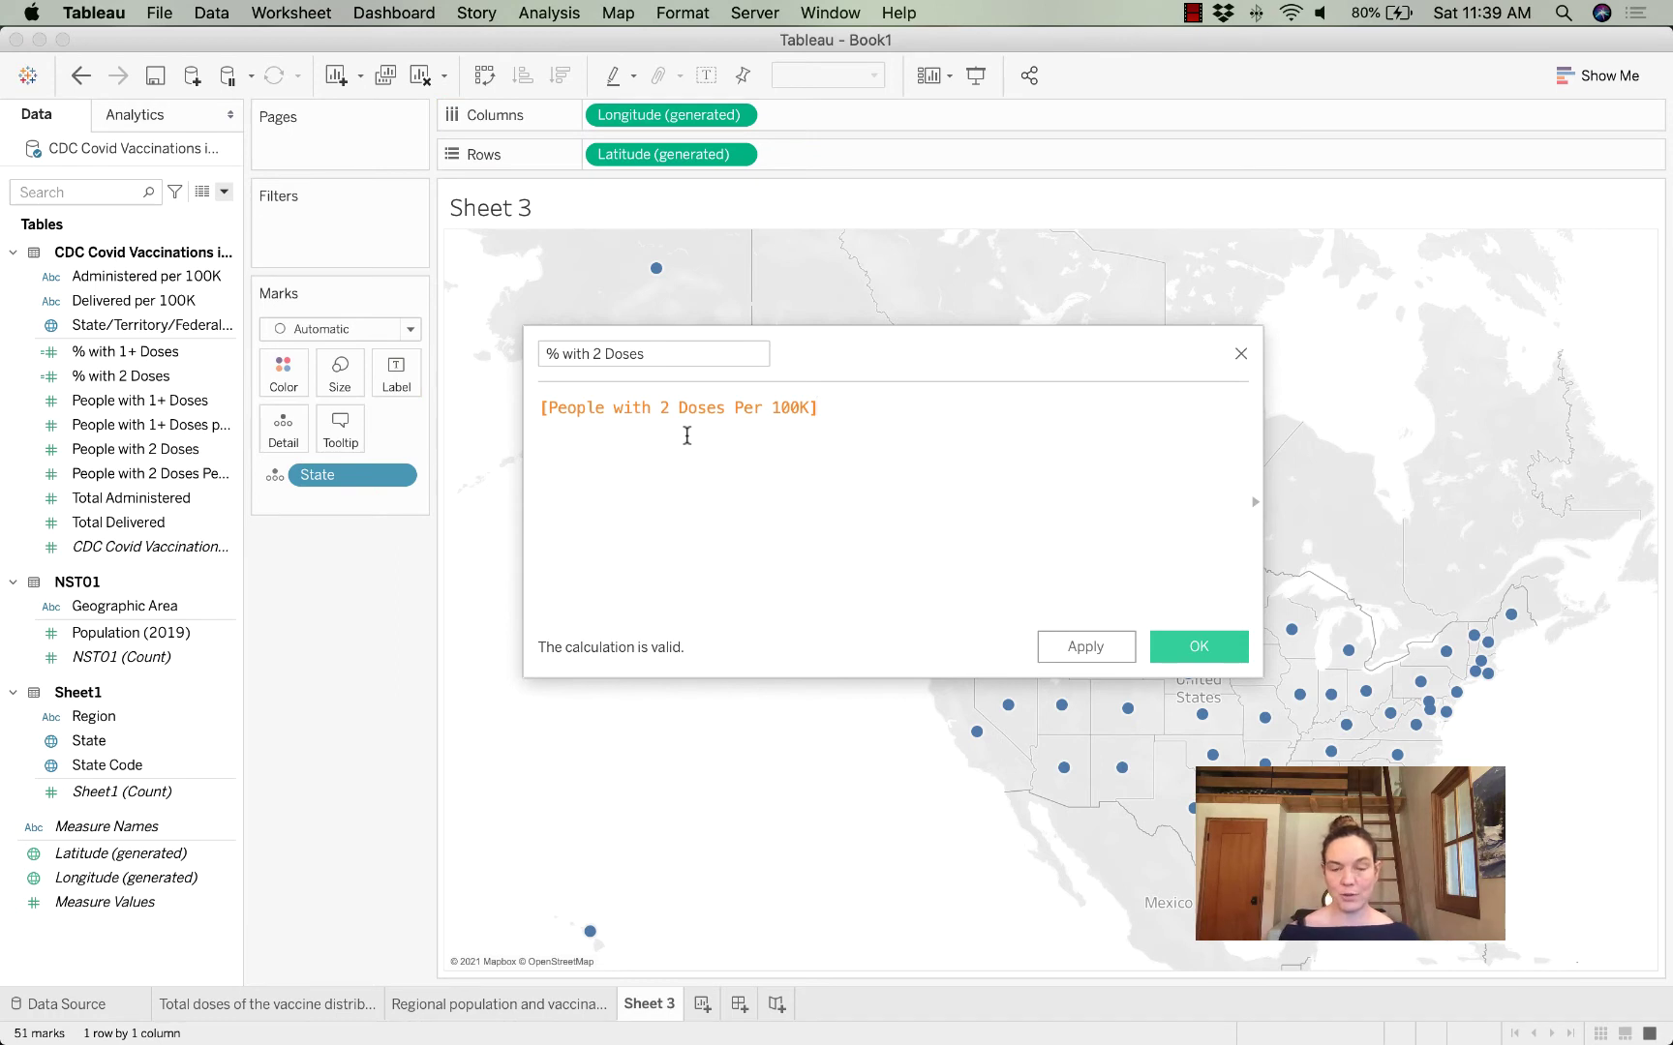
text(/10)
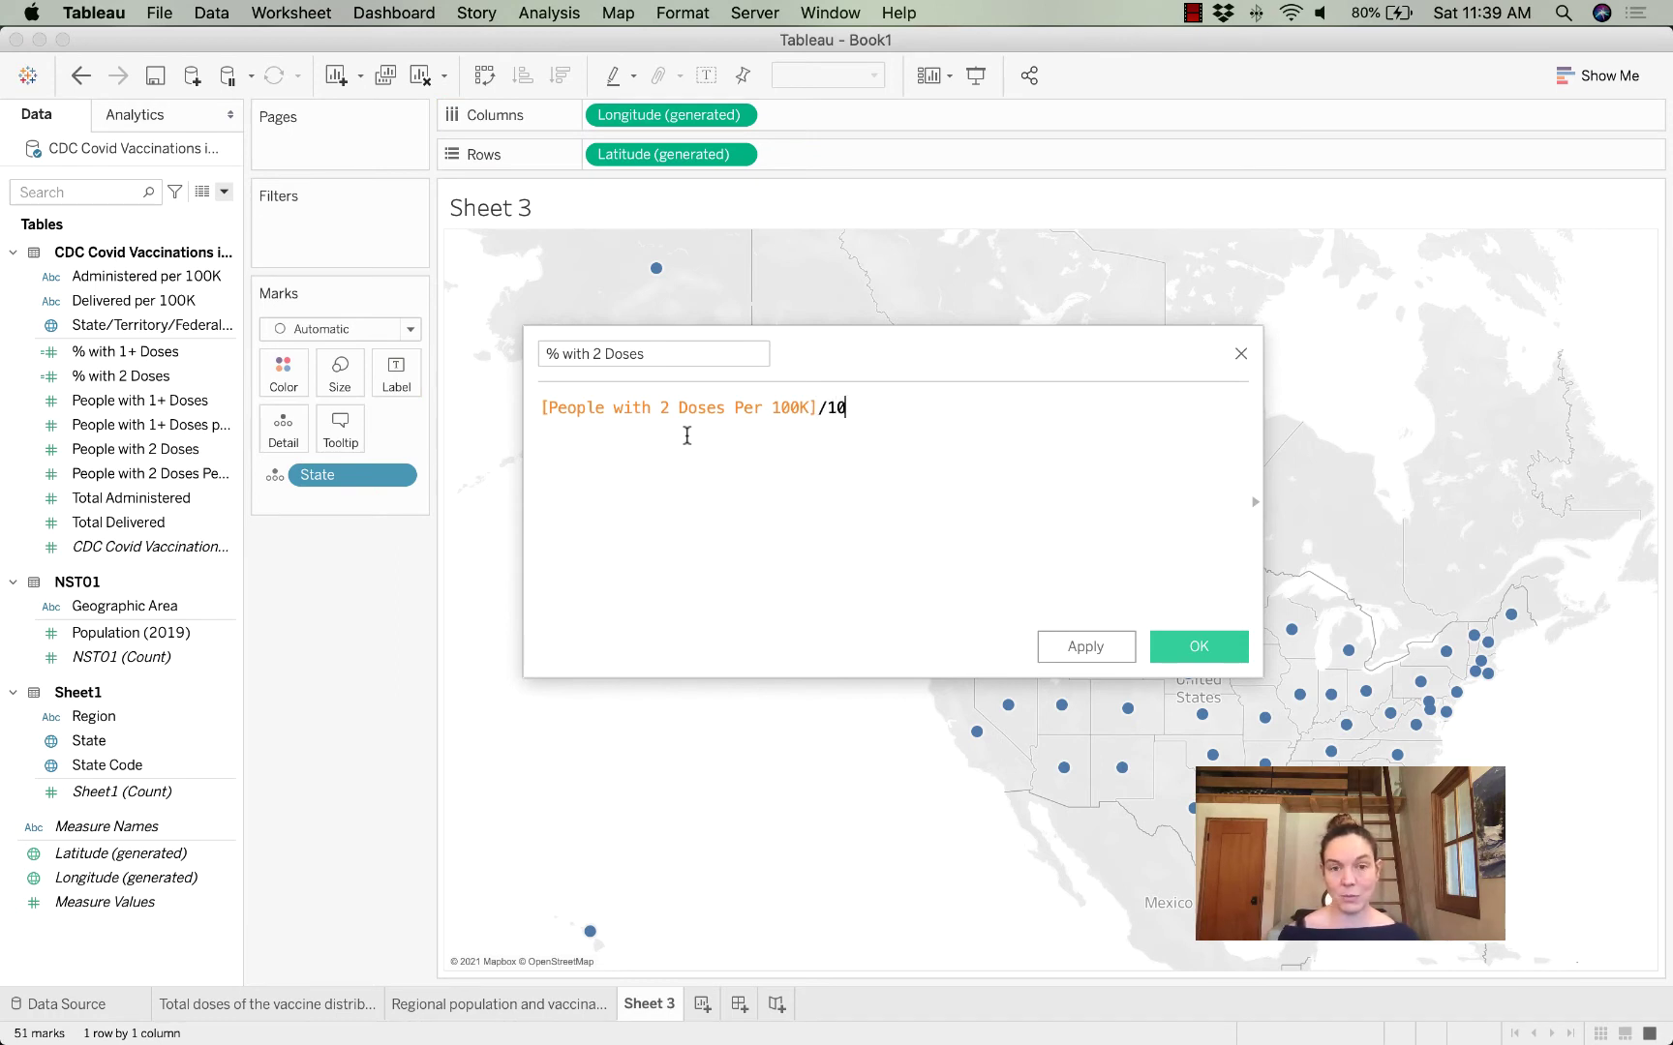
text(0000)
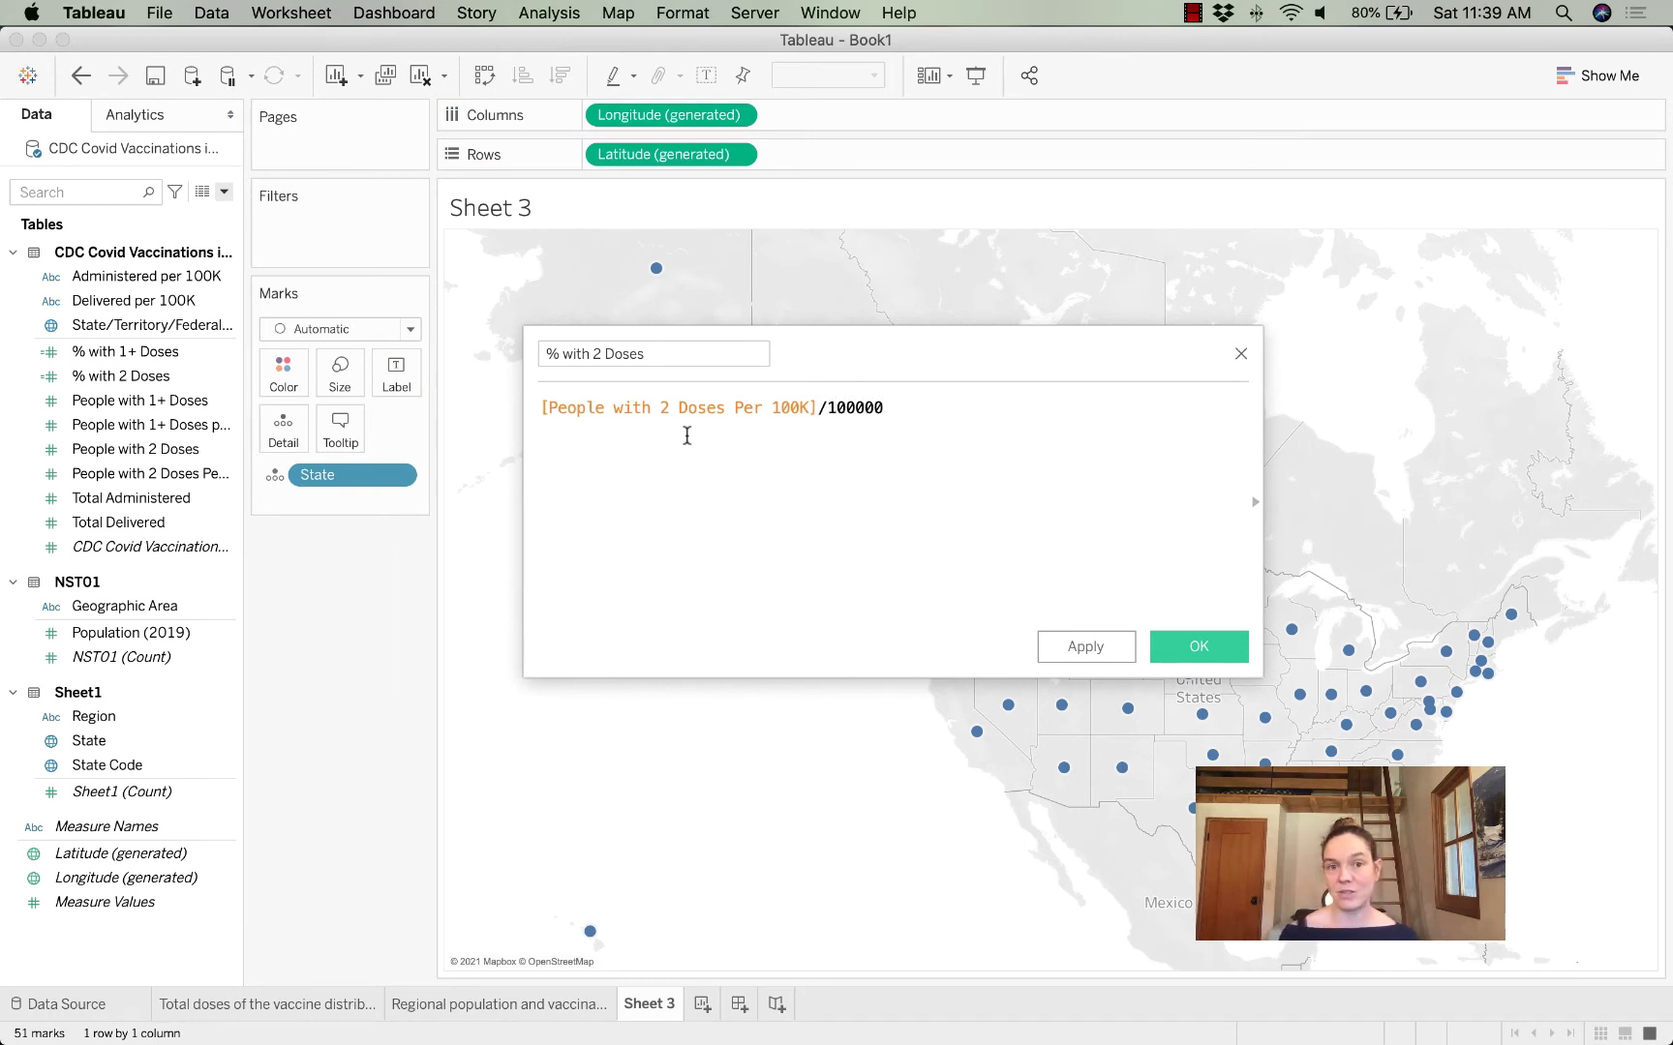
key(Return)
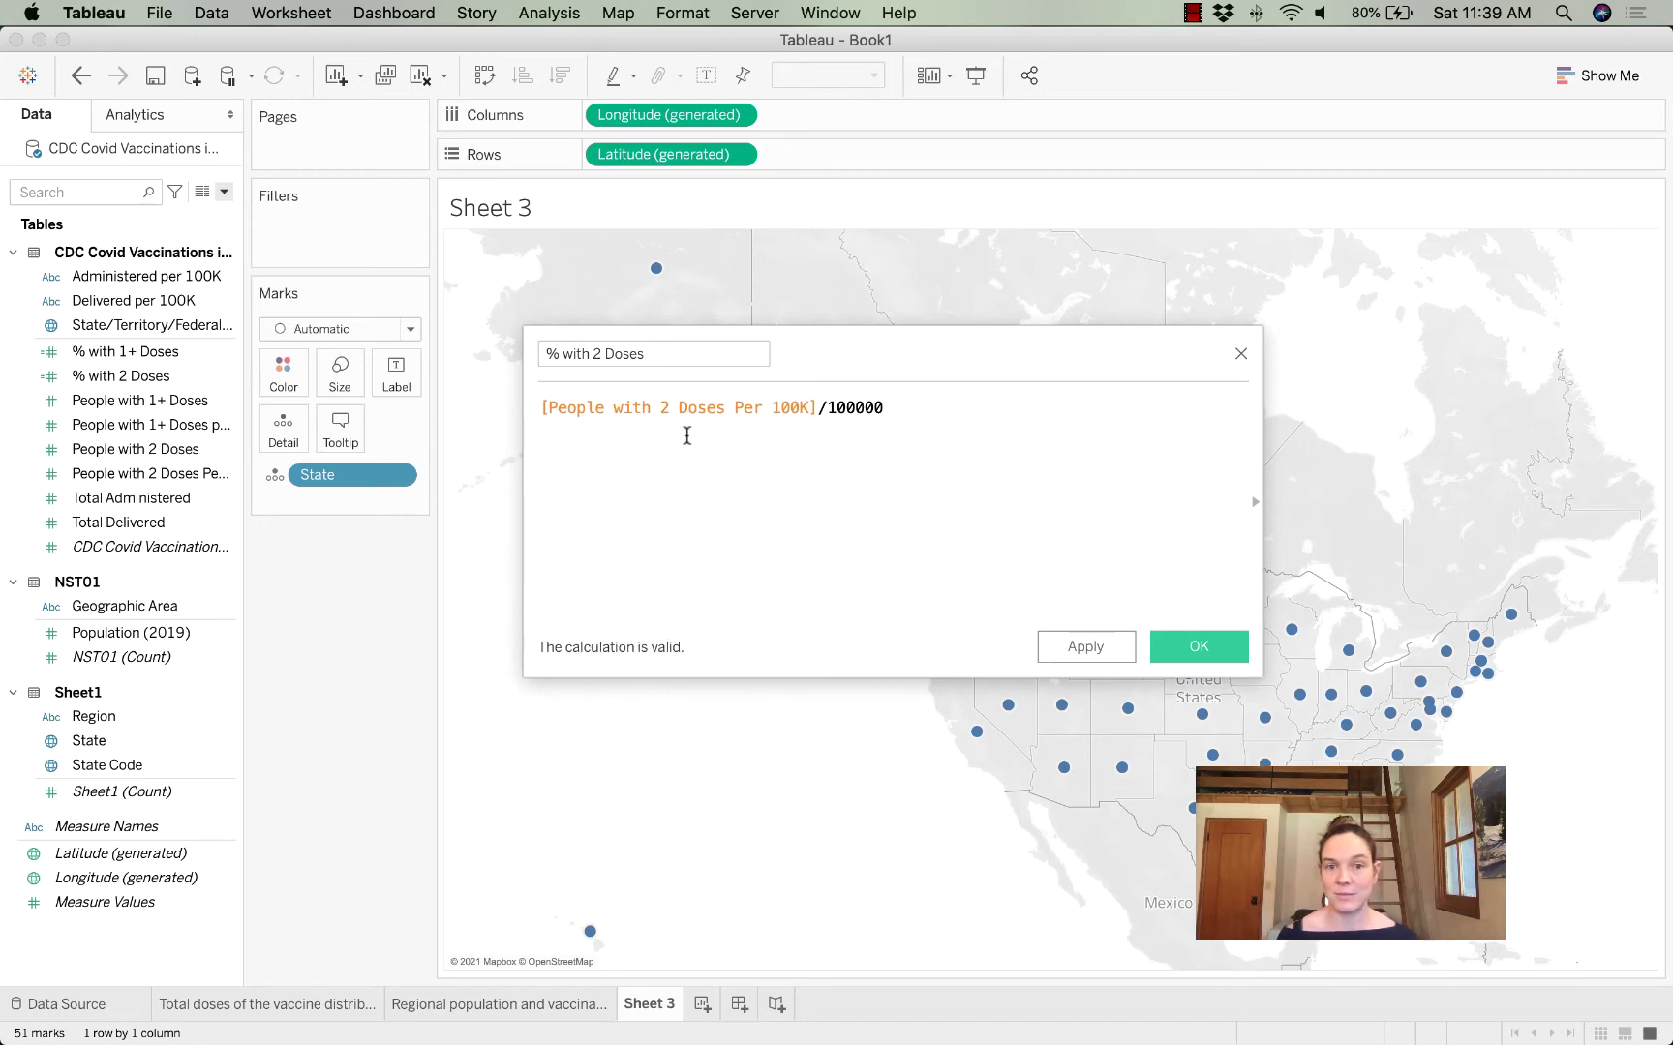
click(1197, 647)
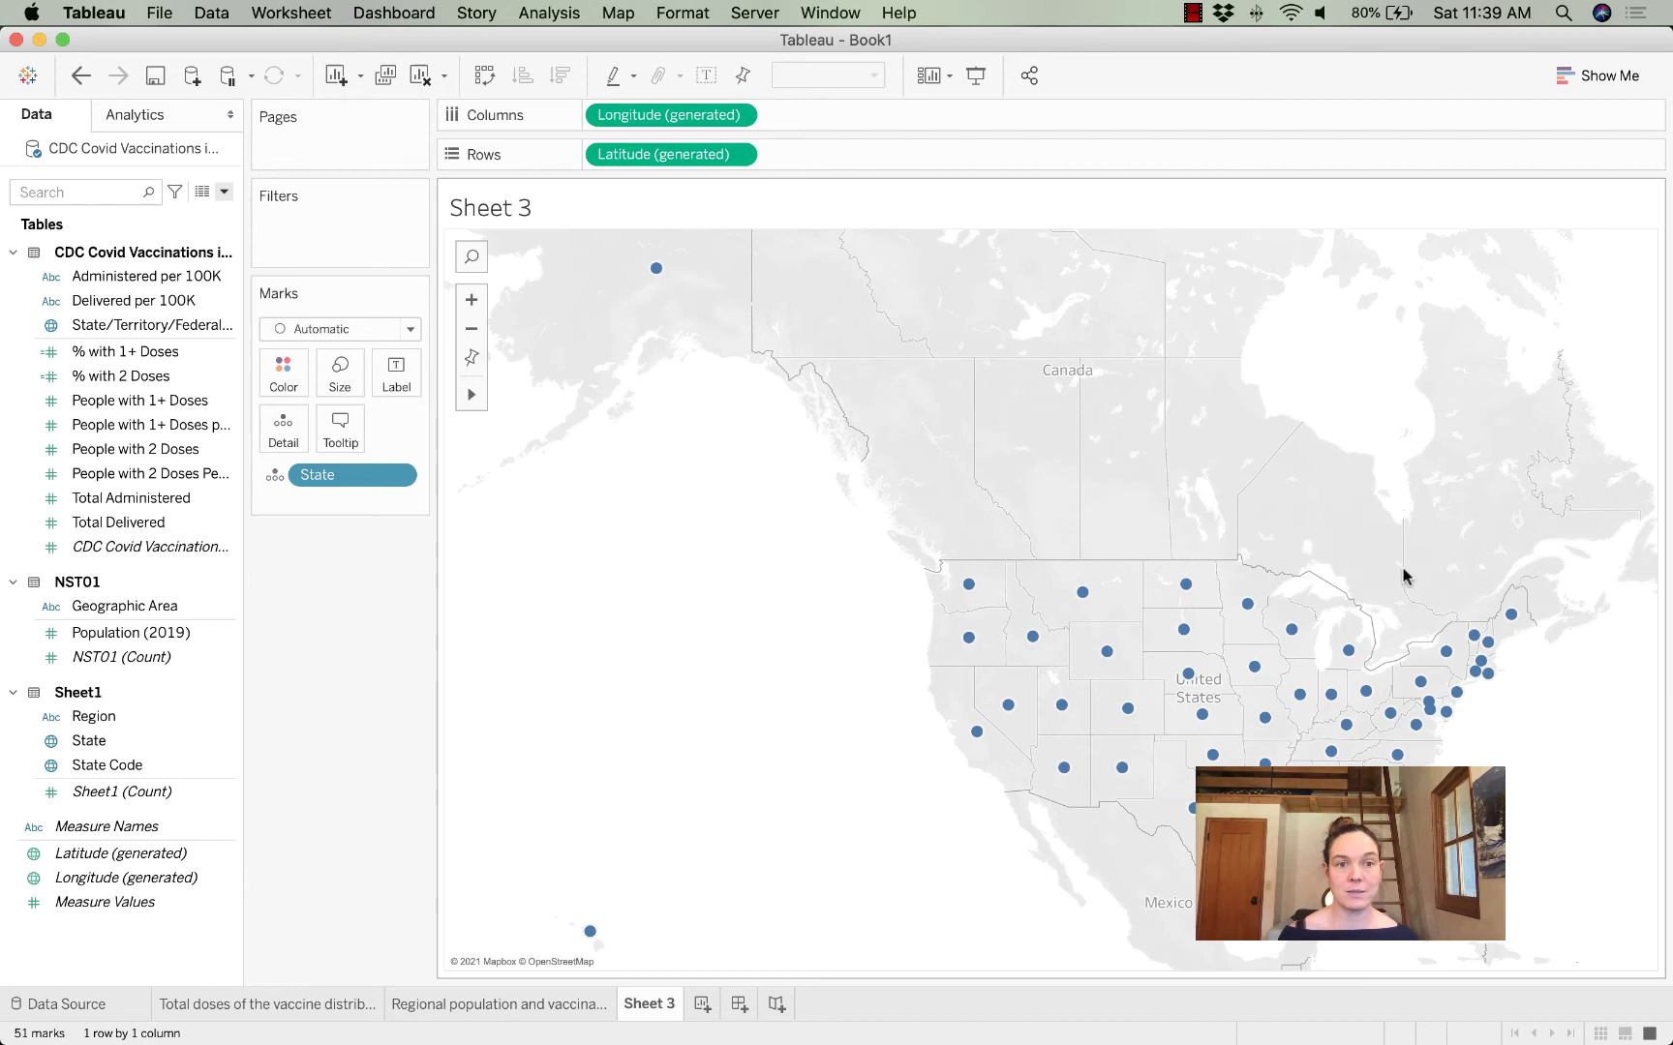
Step: Set the % with 2 Doses default number format to Percentage, 2 decimal places
click(225, 378)
mouse_move(356, 764)
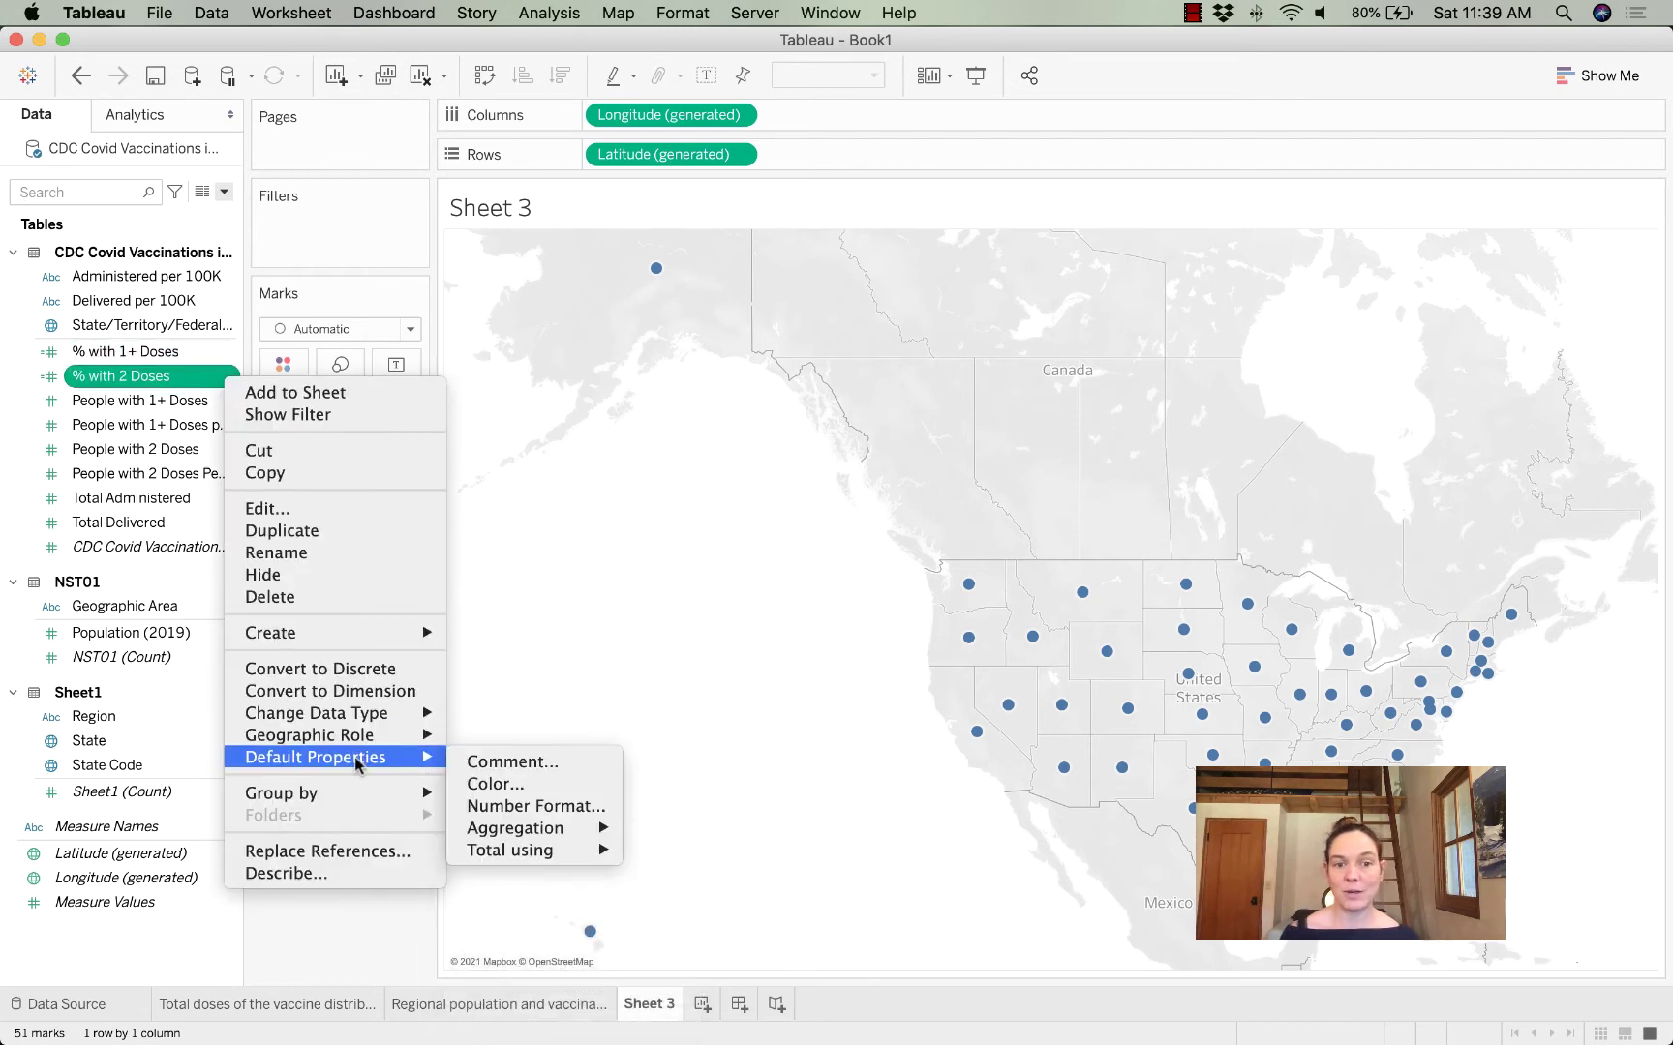
click(503, 808)
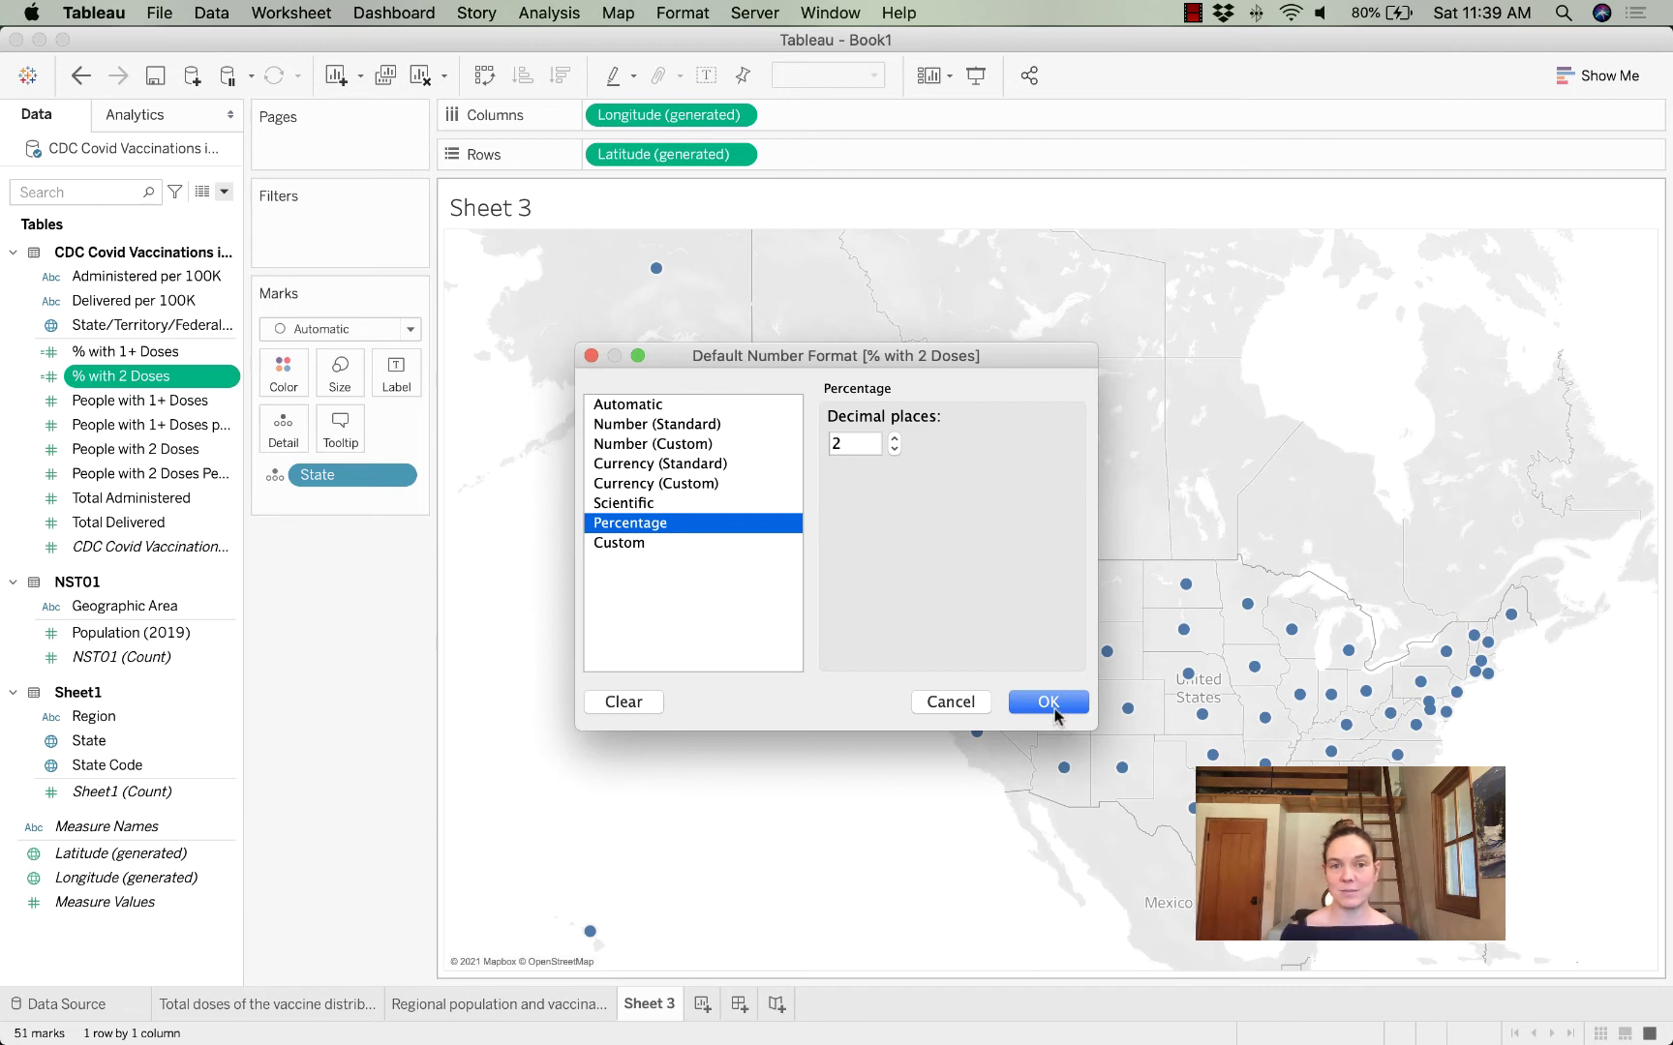
click(1053, 708)
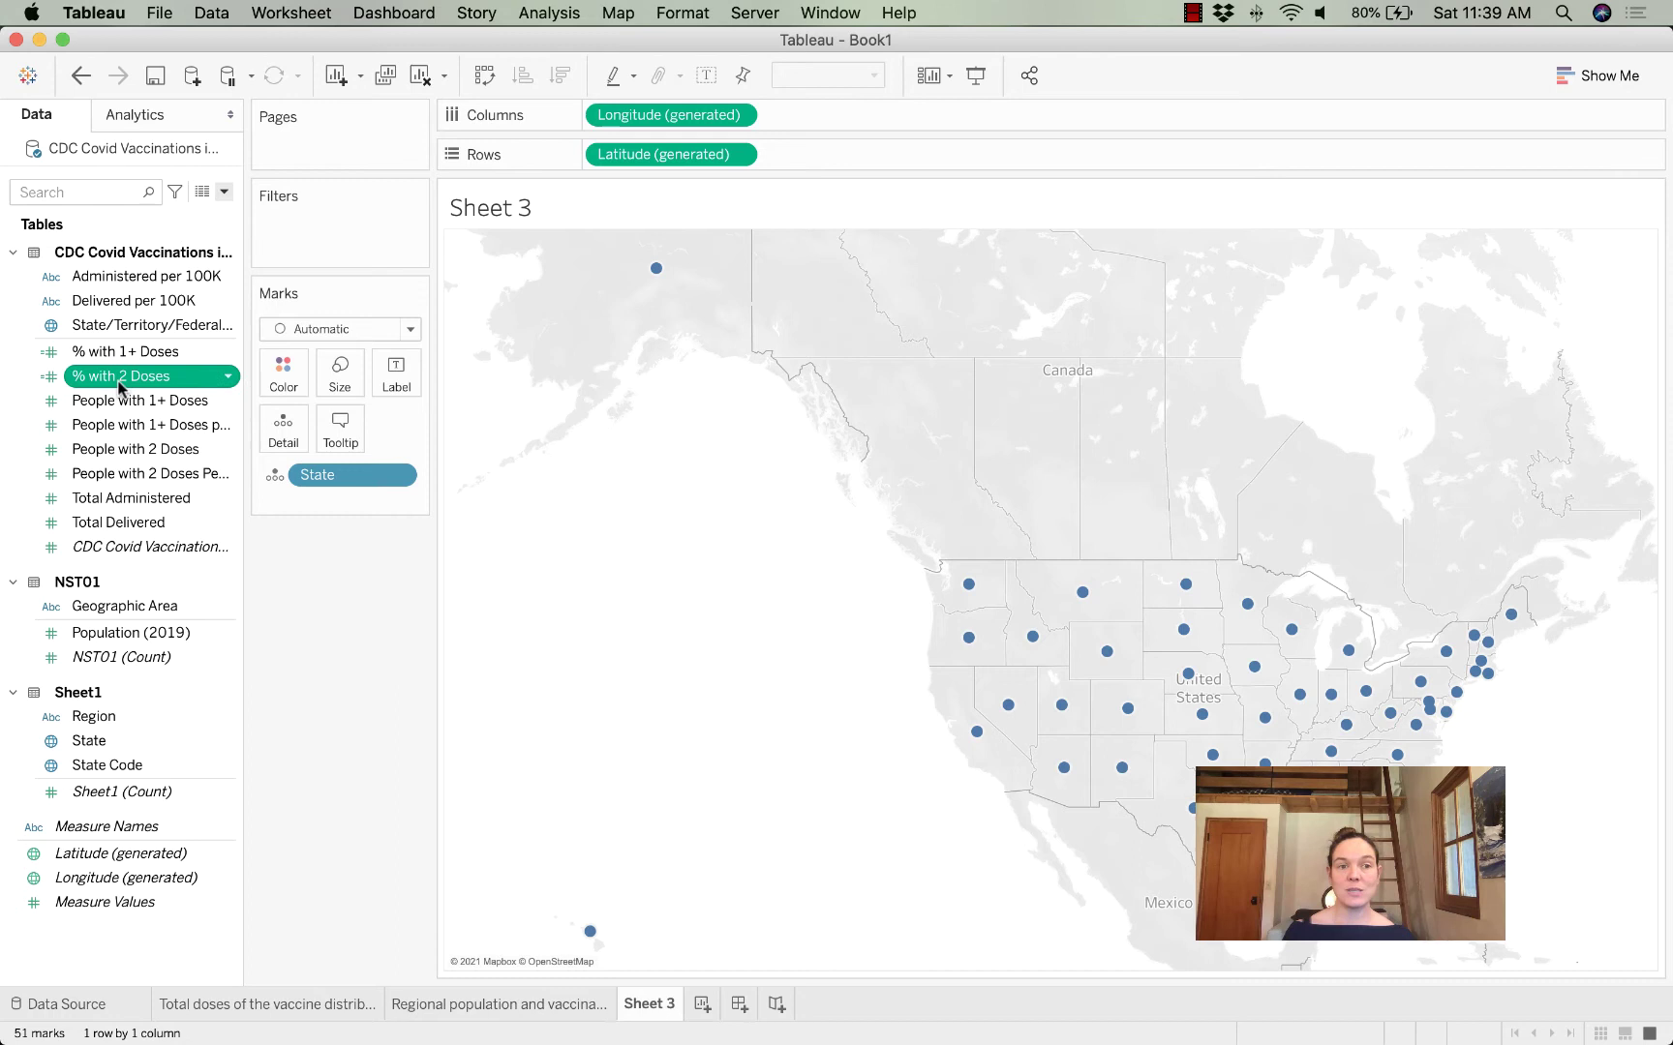
Step: Size the state dots by SUM(% with 2 Doses), ranging 1.26% to 20.09%
drag(114, 384, 1085, 665)
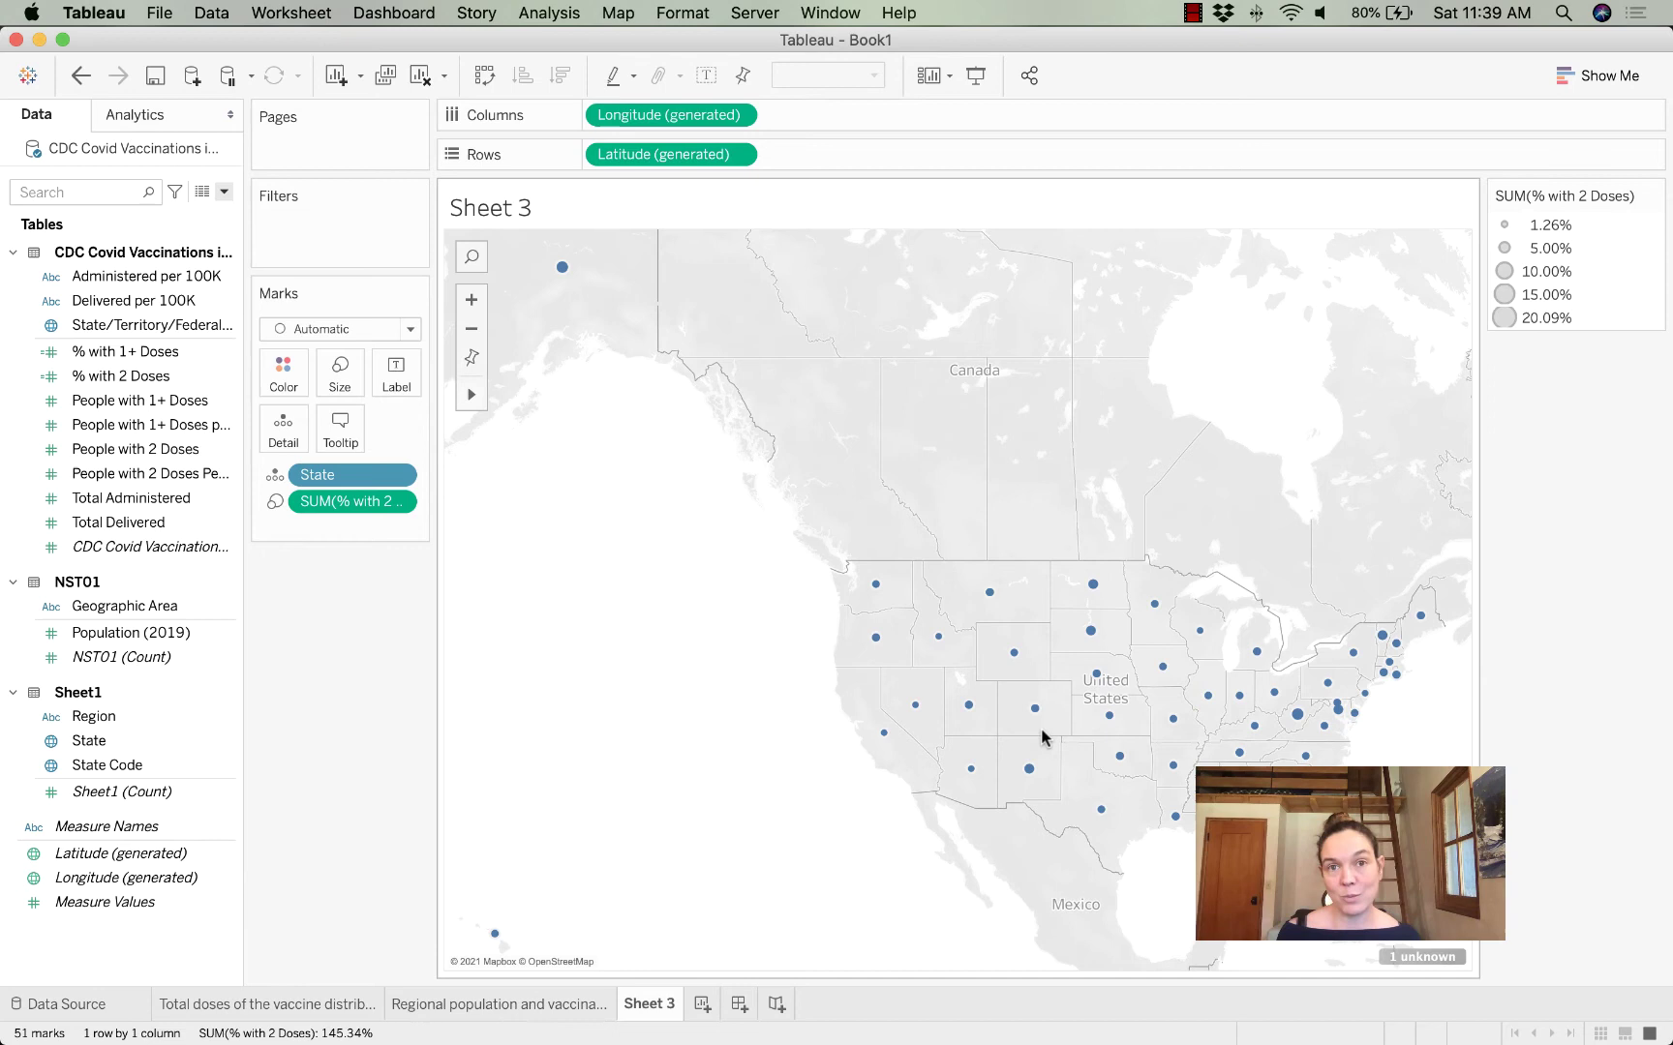
mouse_move(1100, 598)
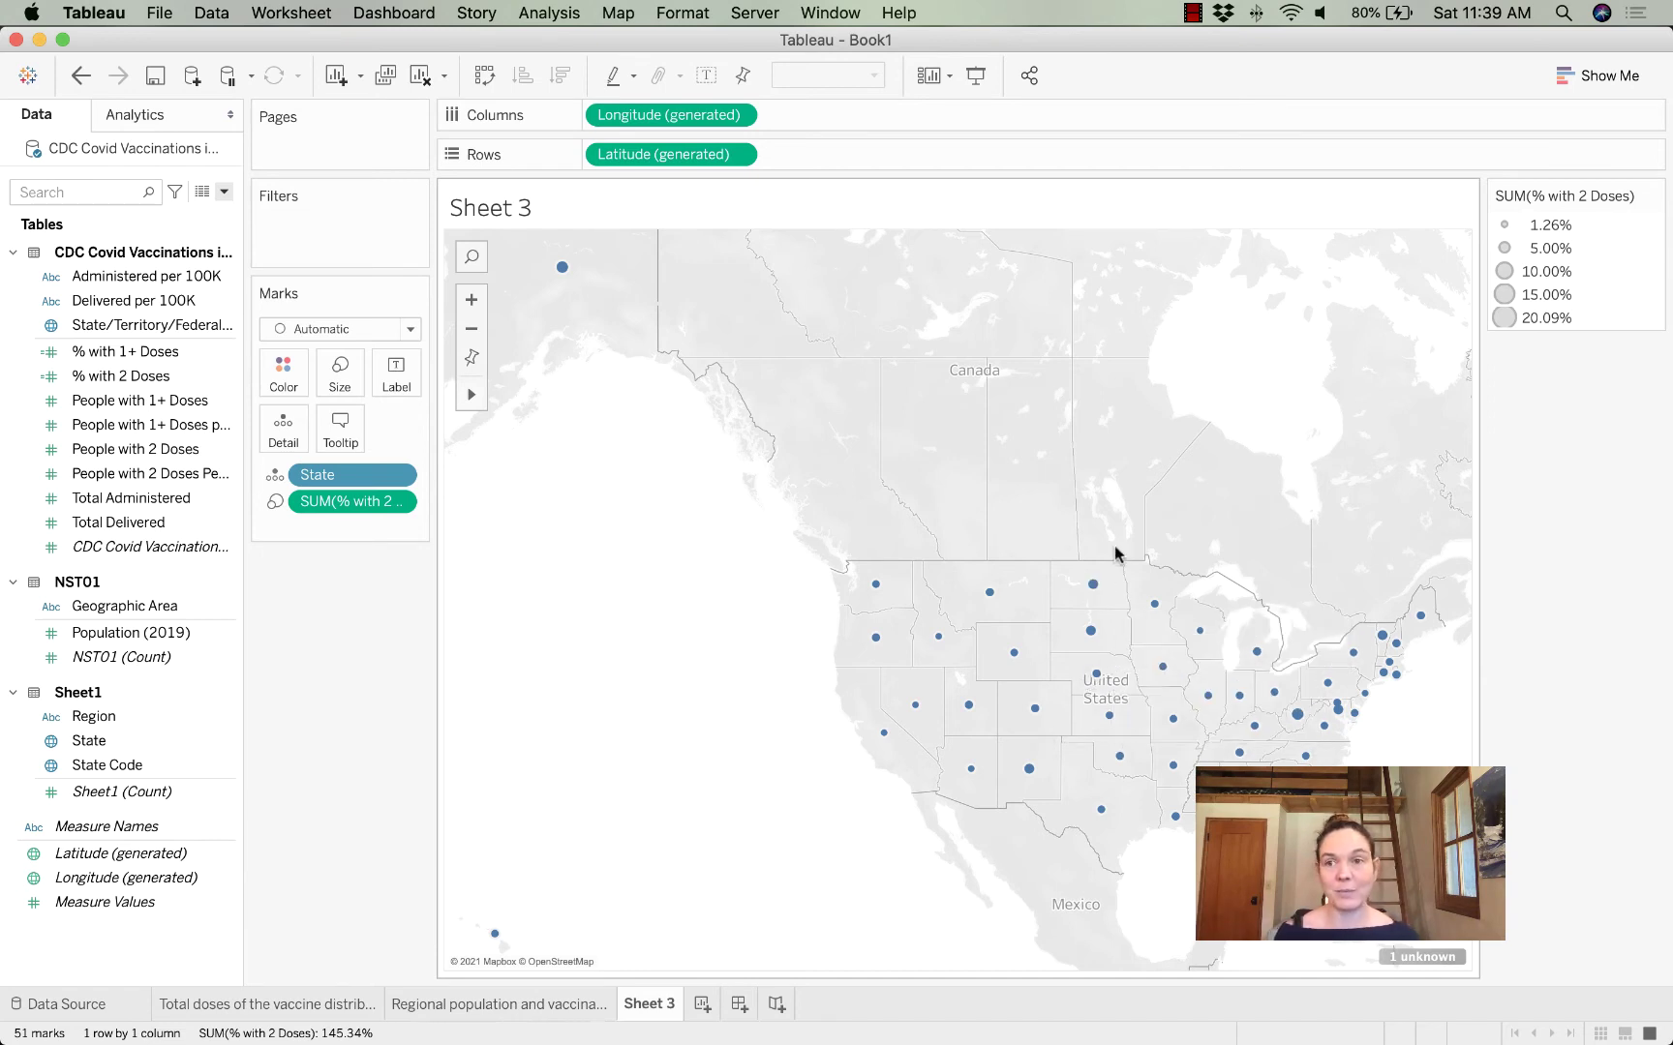
click(1573, 73)
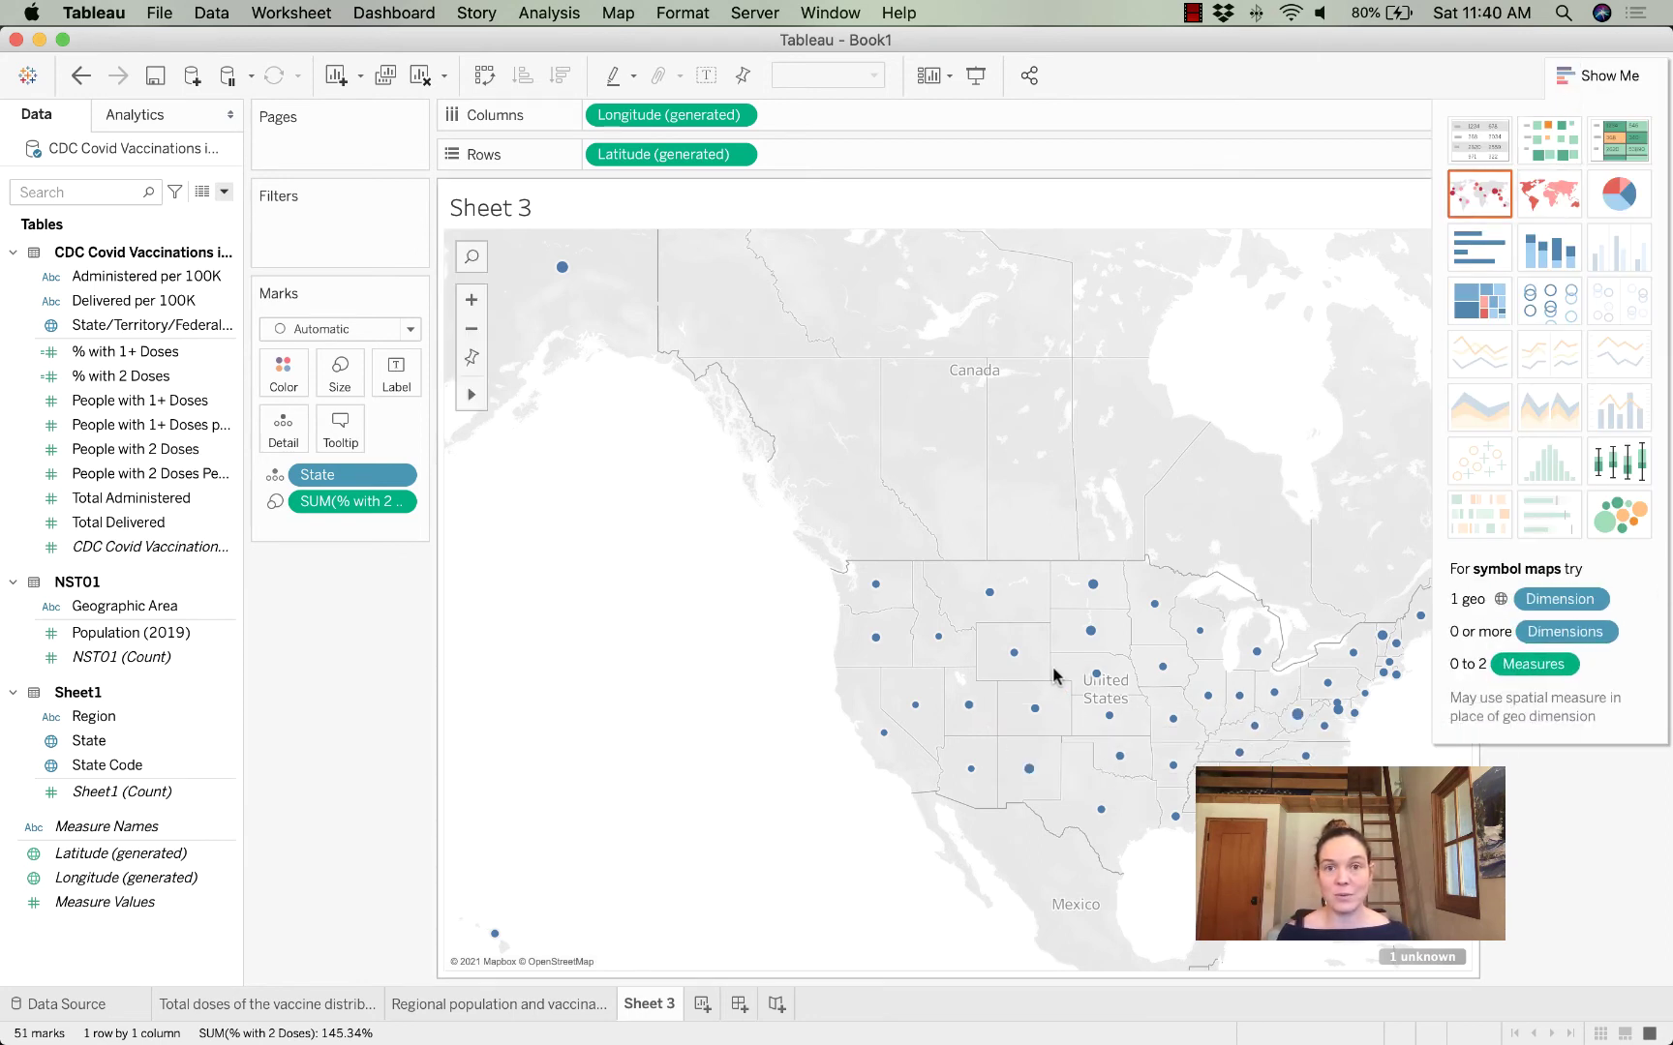
Step: Switch to a filled state map coloured by AVG(% with 2 Doses), 1.26% to 4.89%
click(1551, 194)
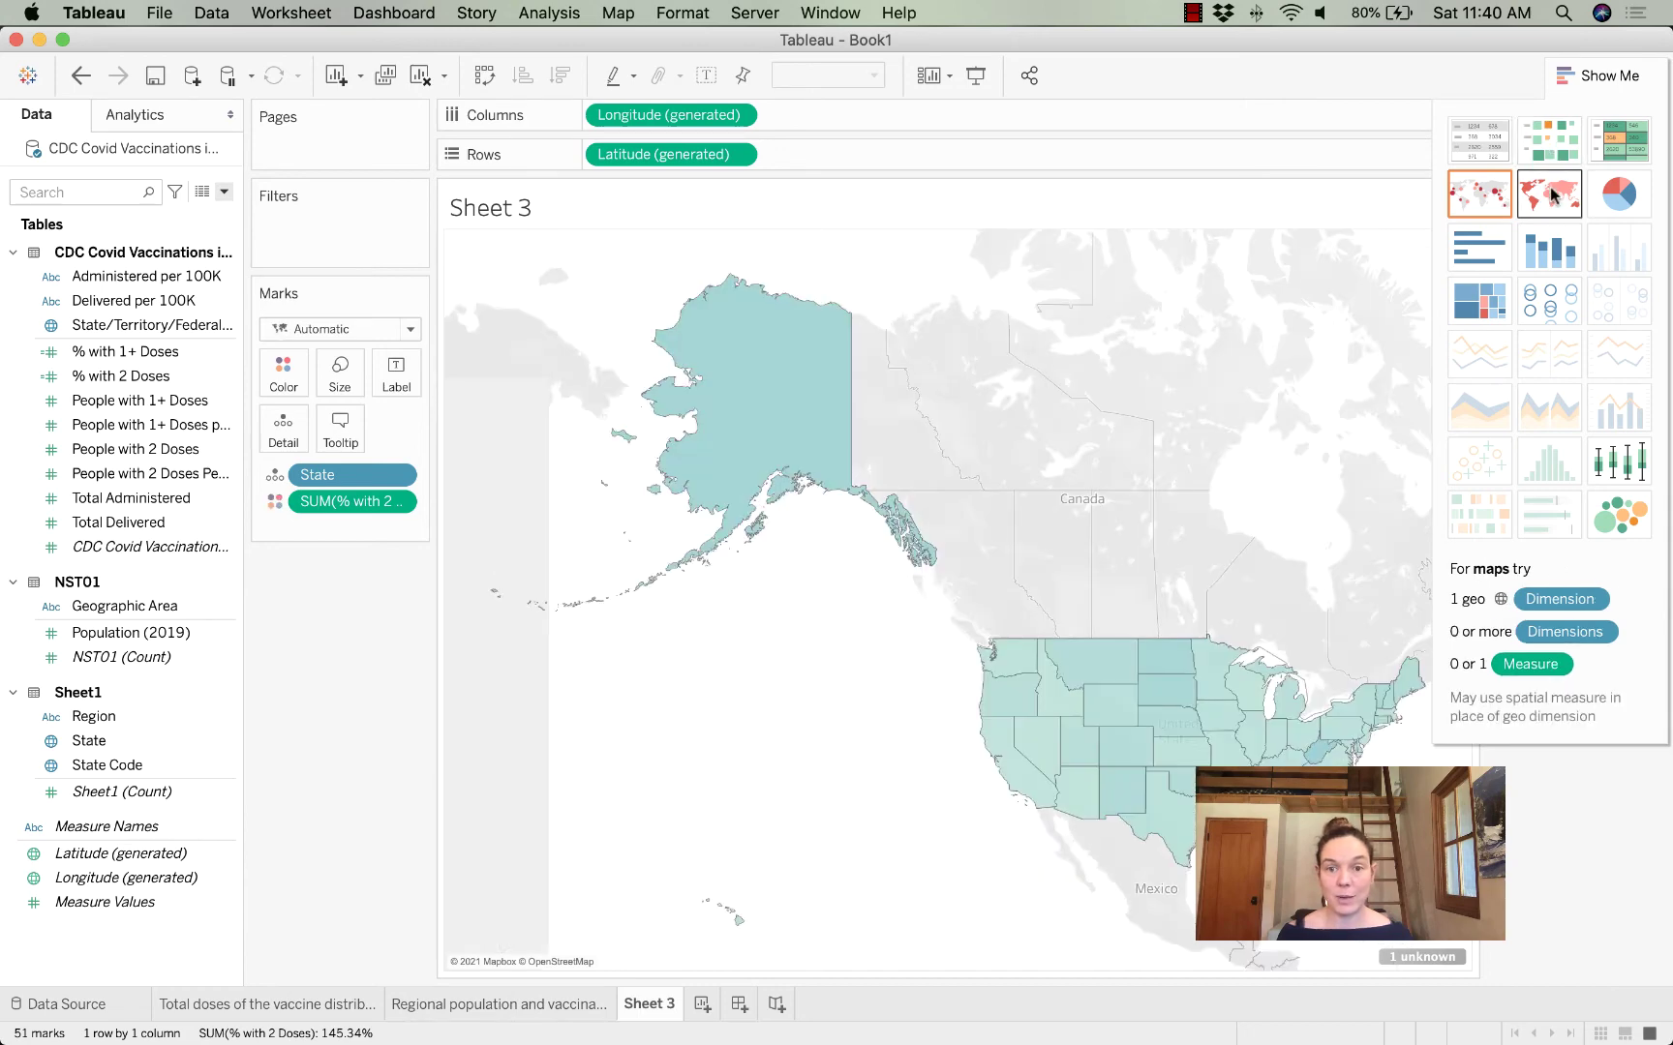
click(1604, 76)
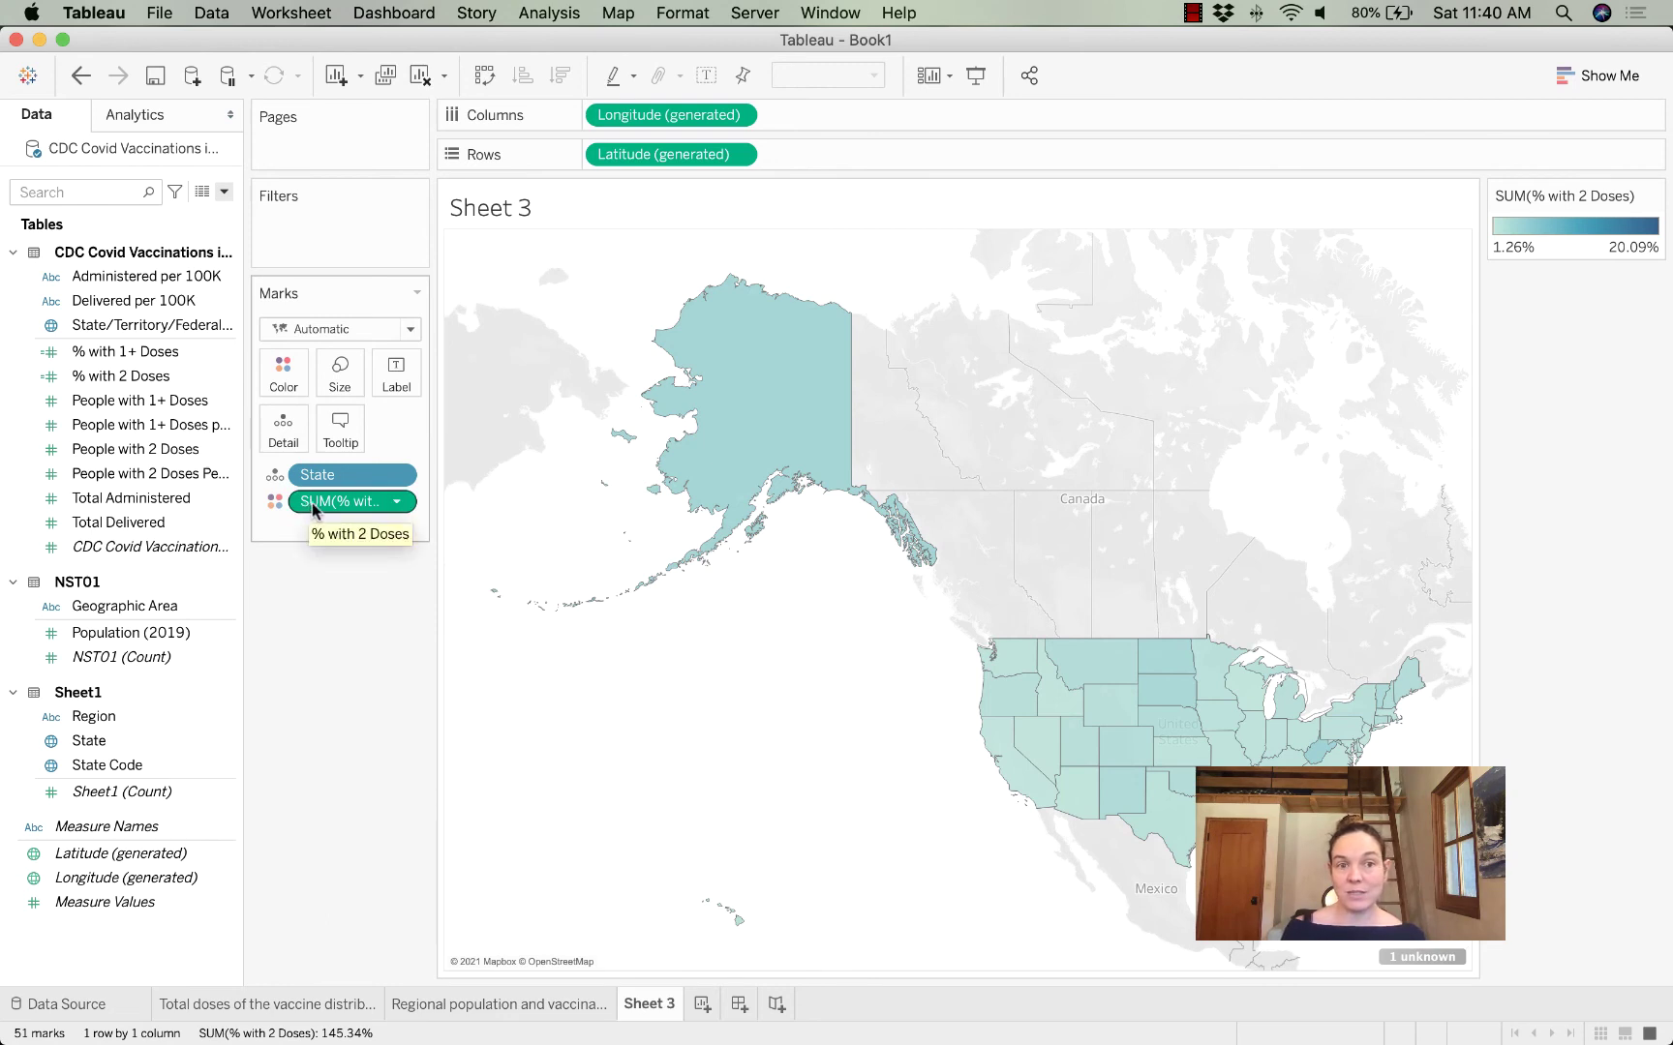
click(397, 501)
mouse_move(405, 704)
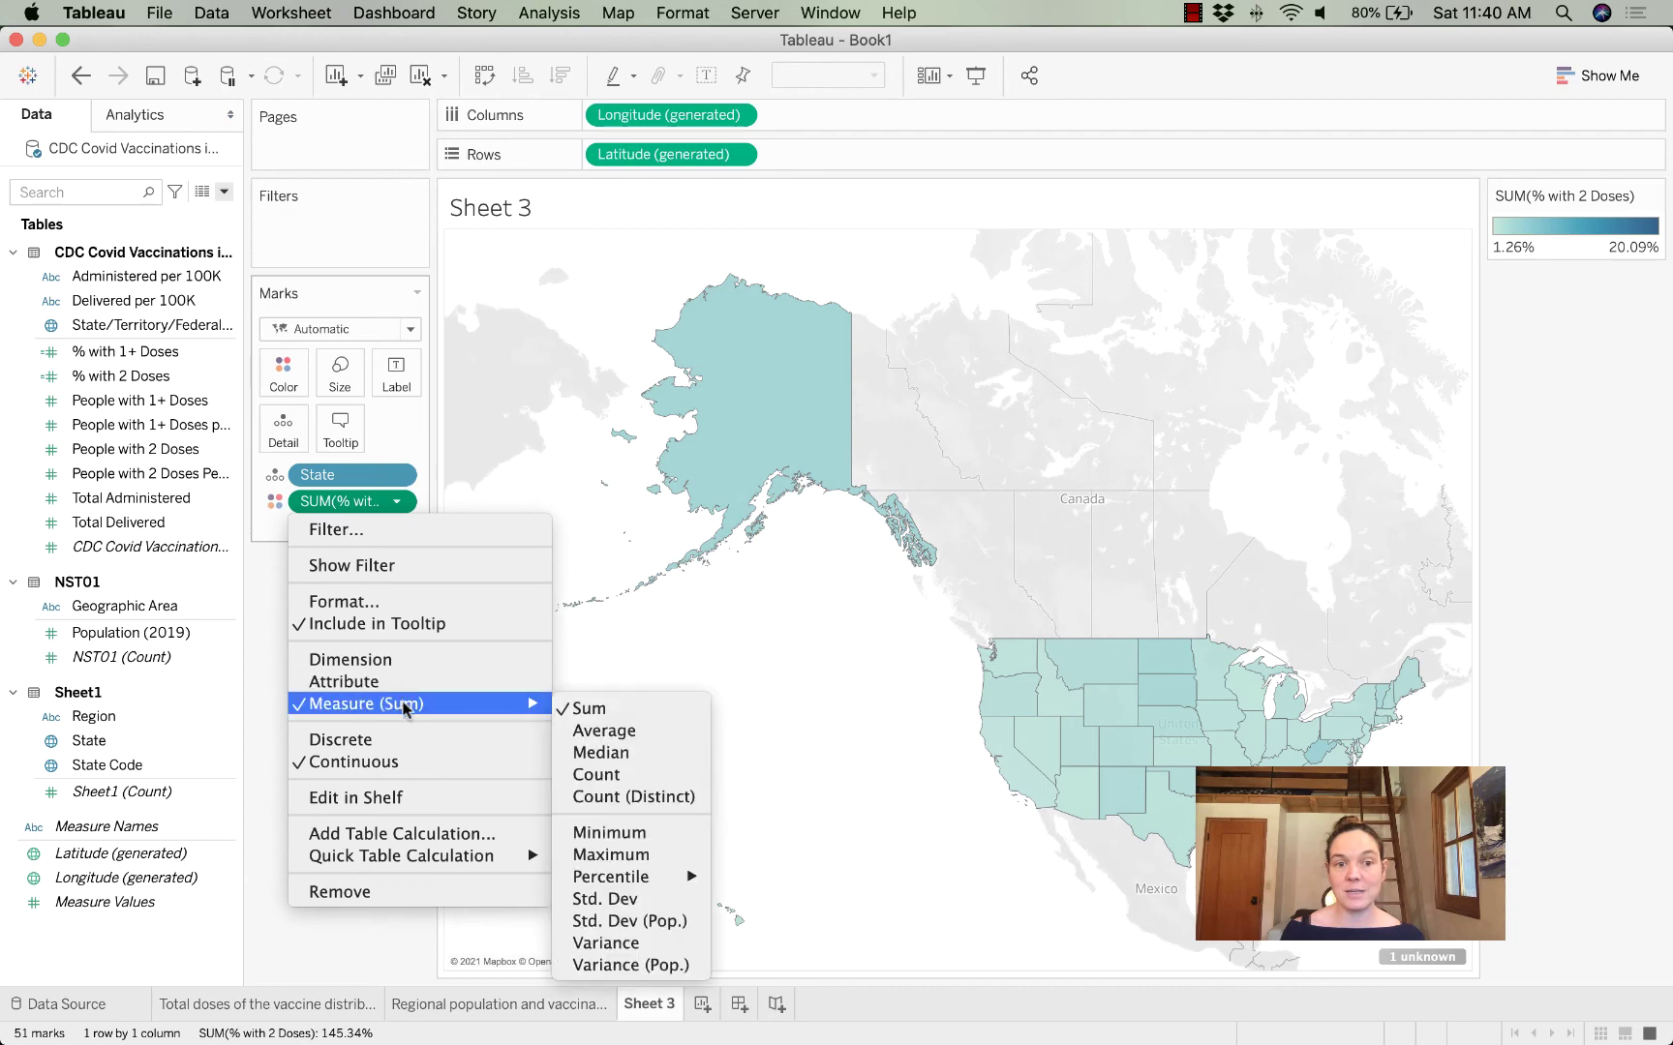
click(604, 731)
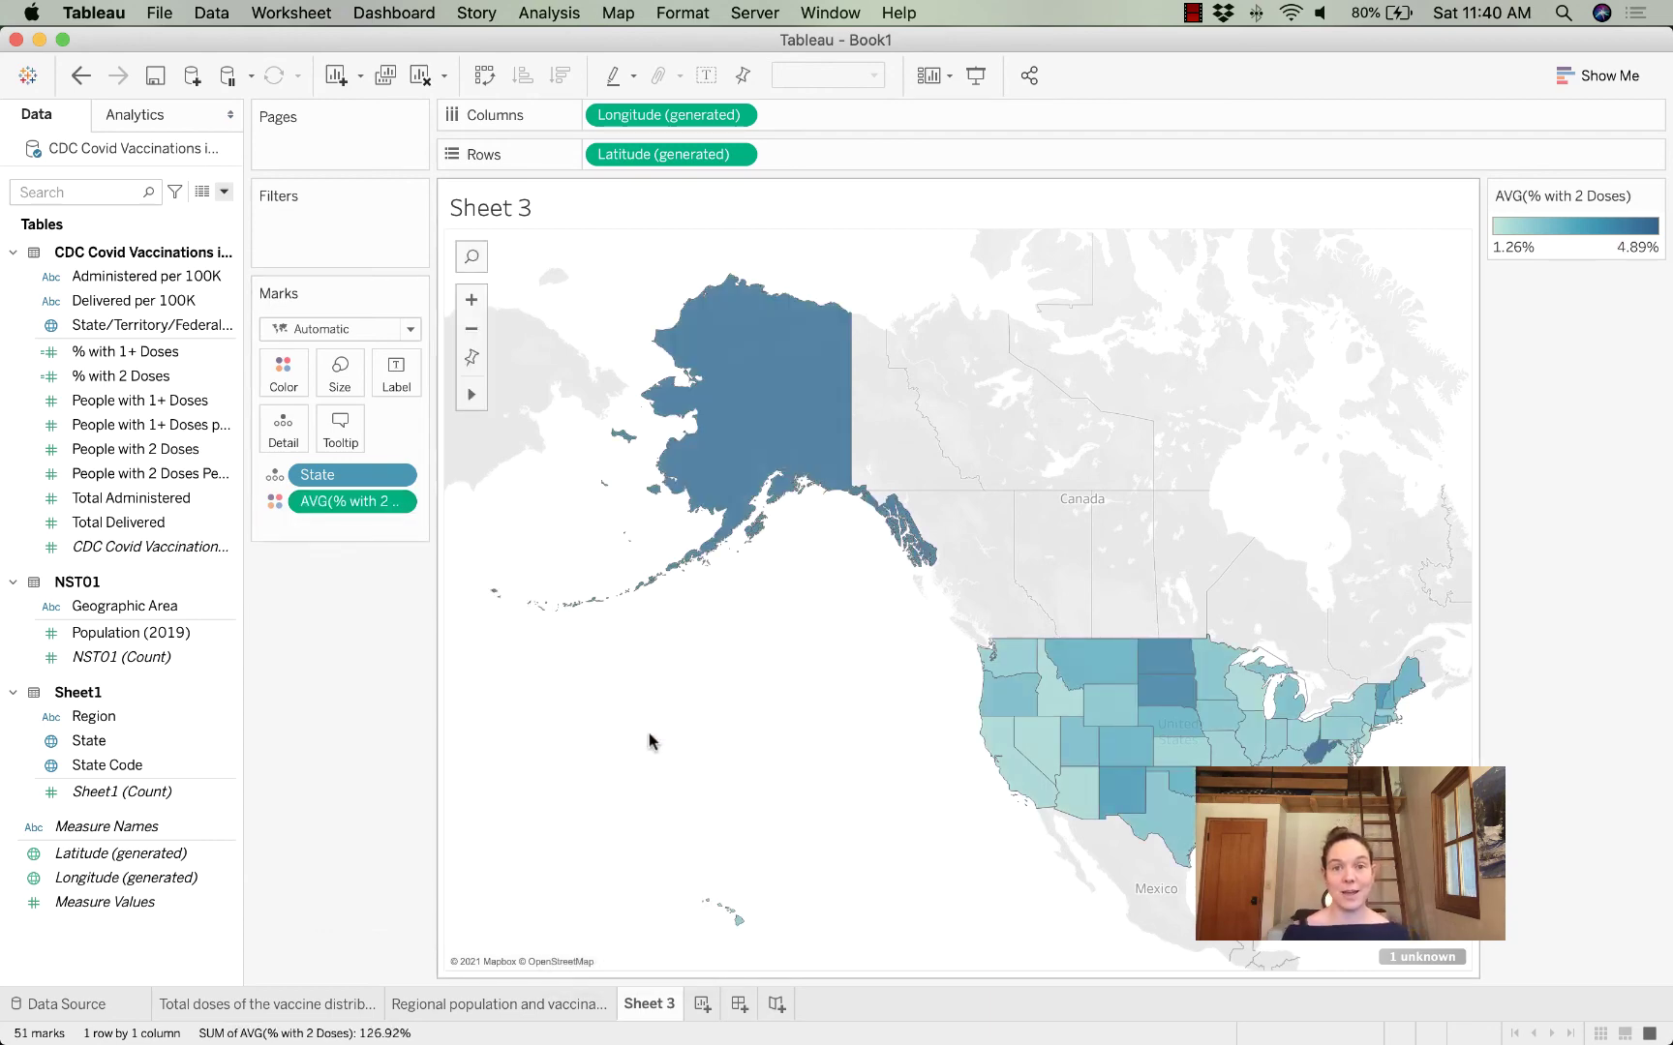
Step: Rename Sheet 3 to 'State variation in % of full vaccination'
double_click(634, 1007)
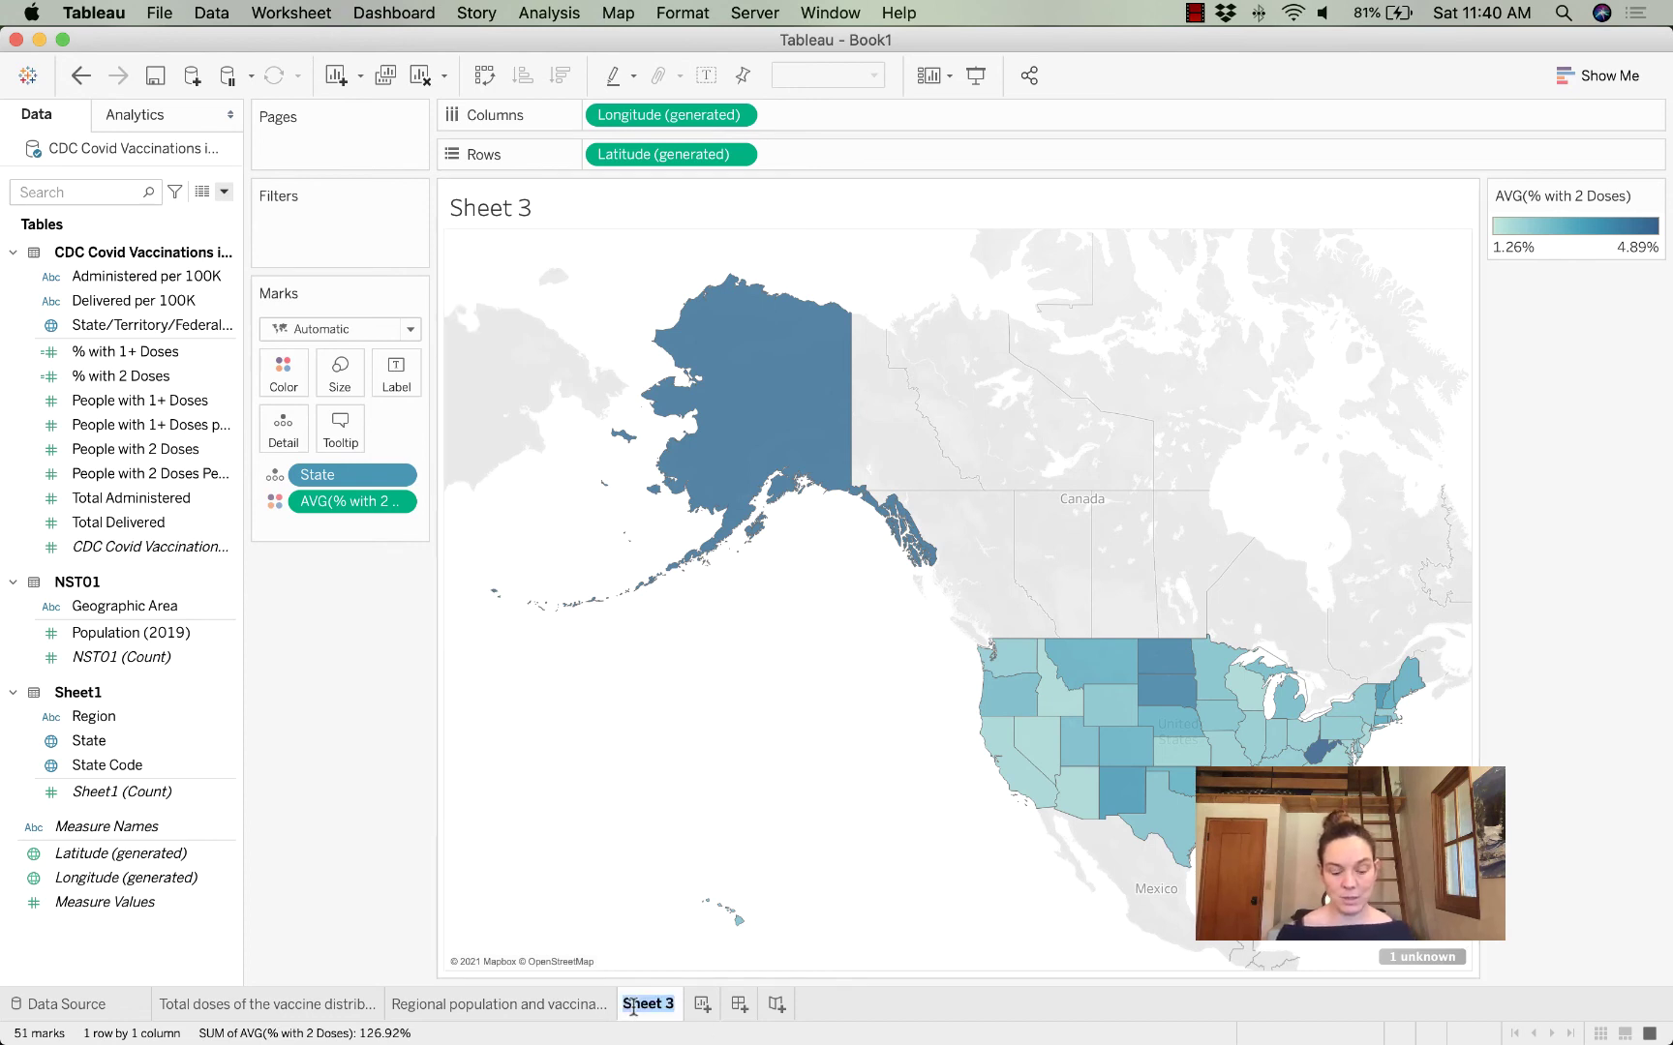
text(State)
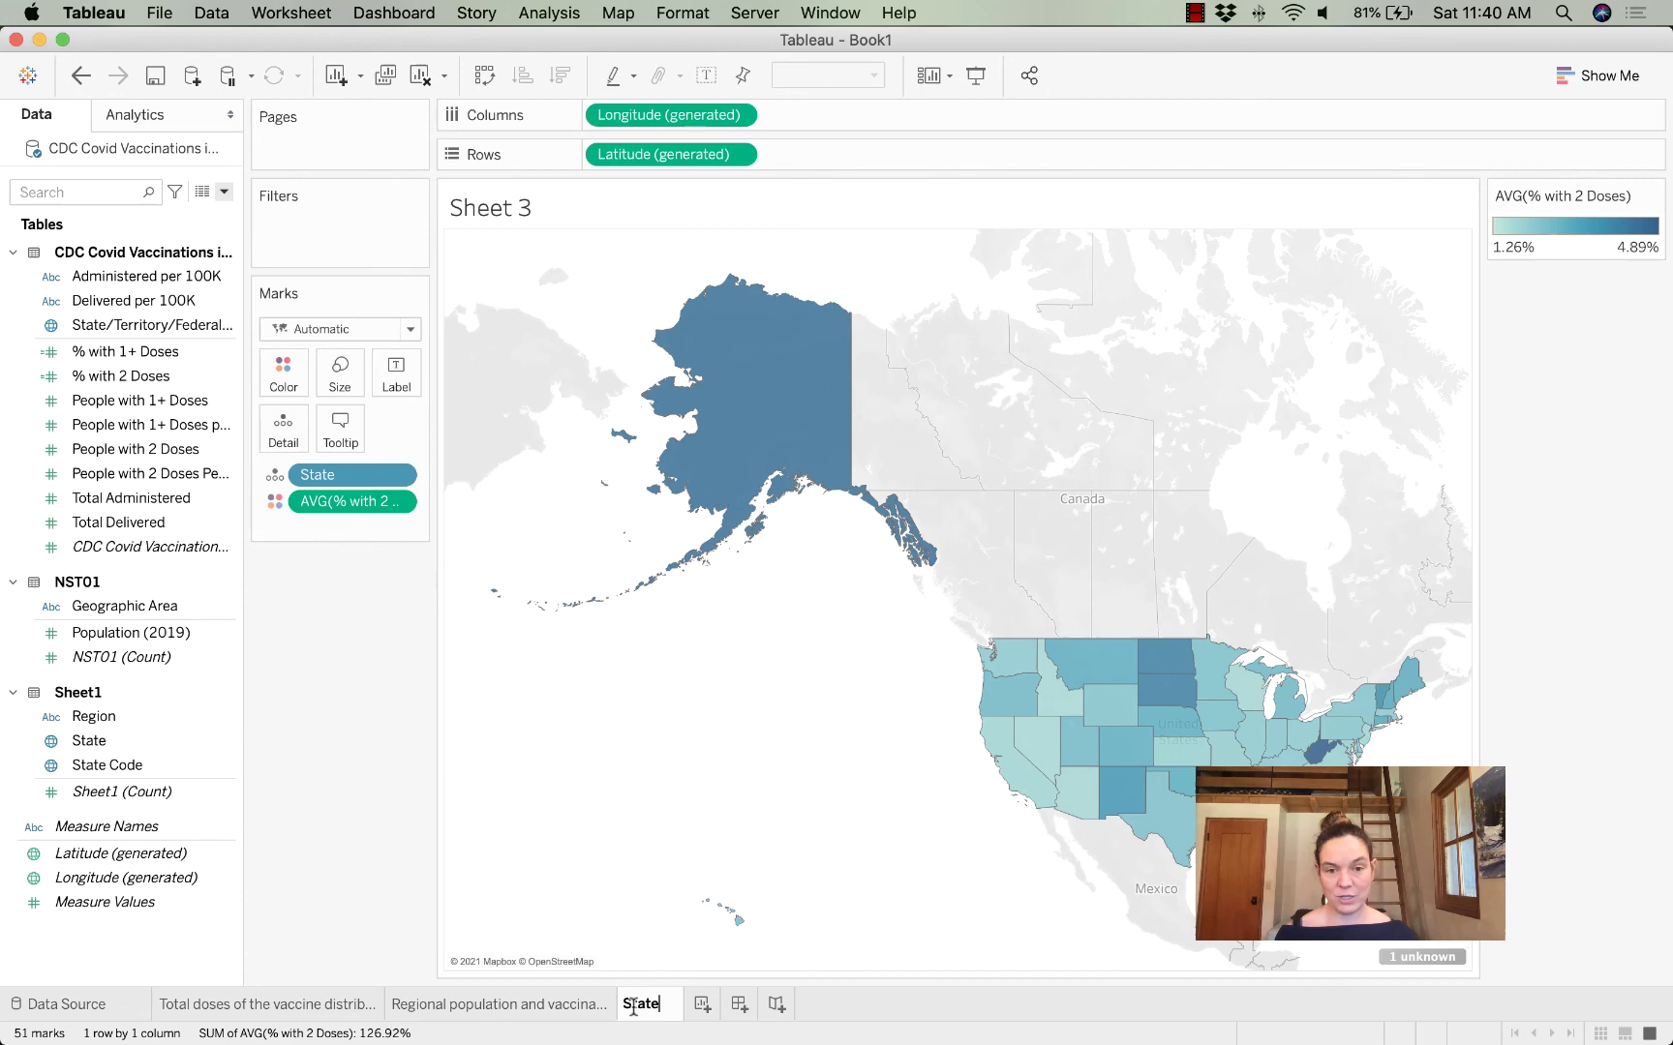
text( variation in )
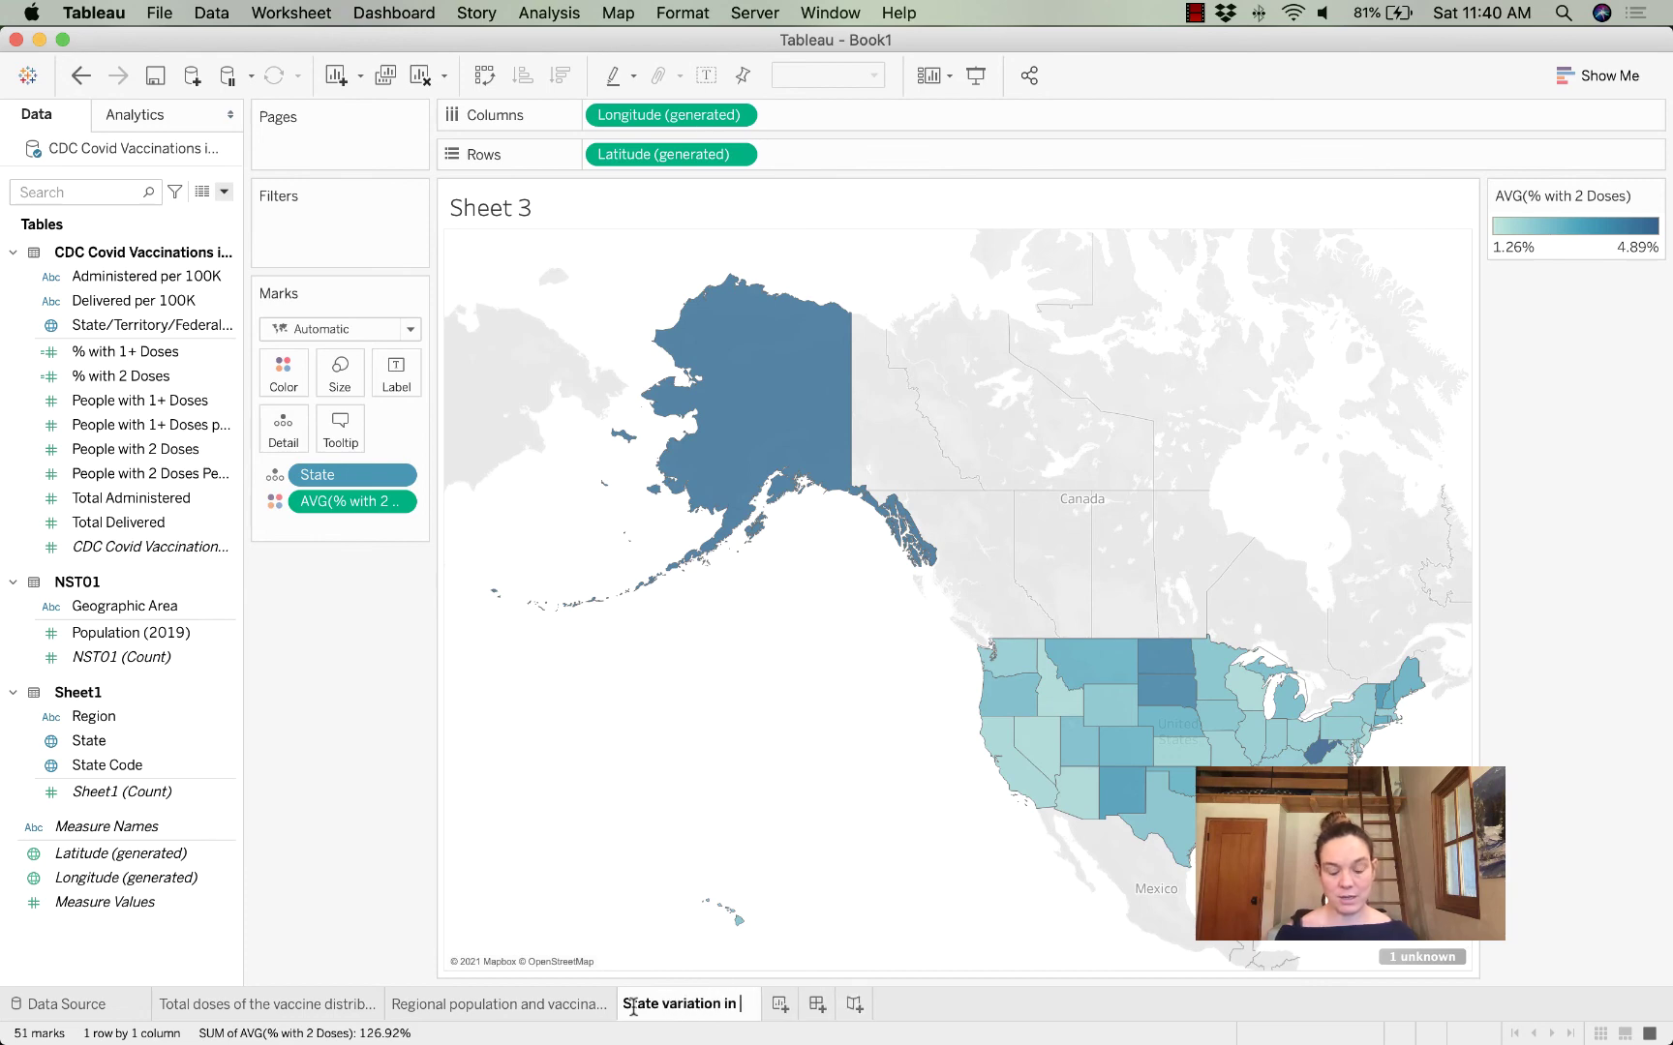
text(%)
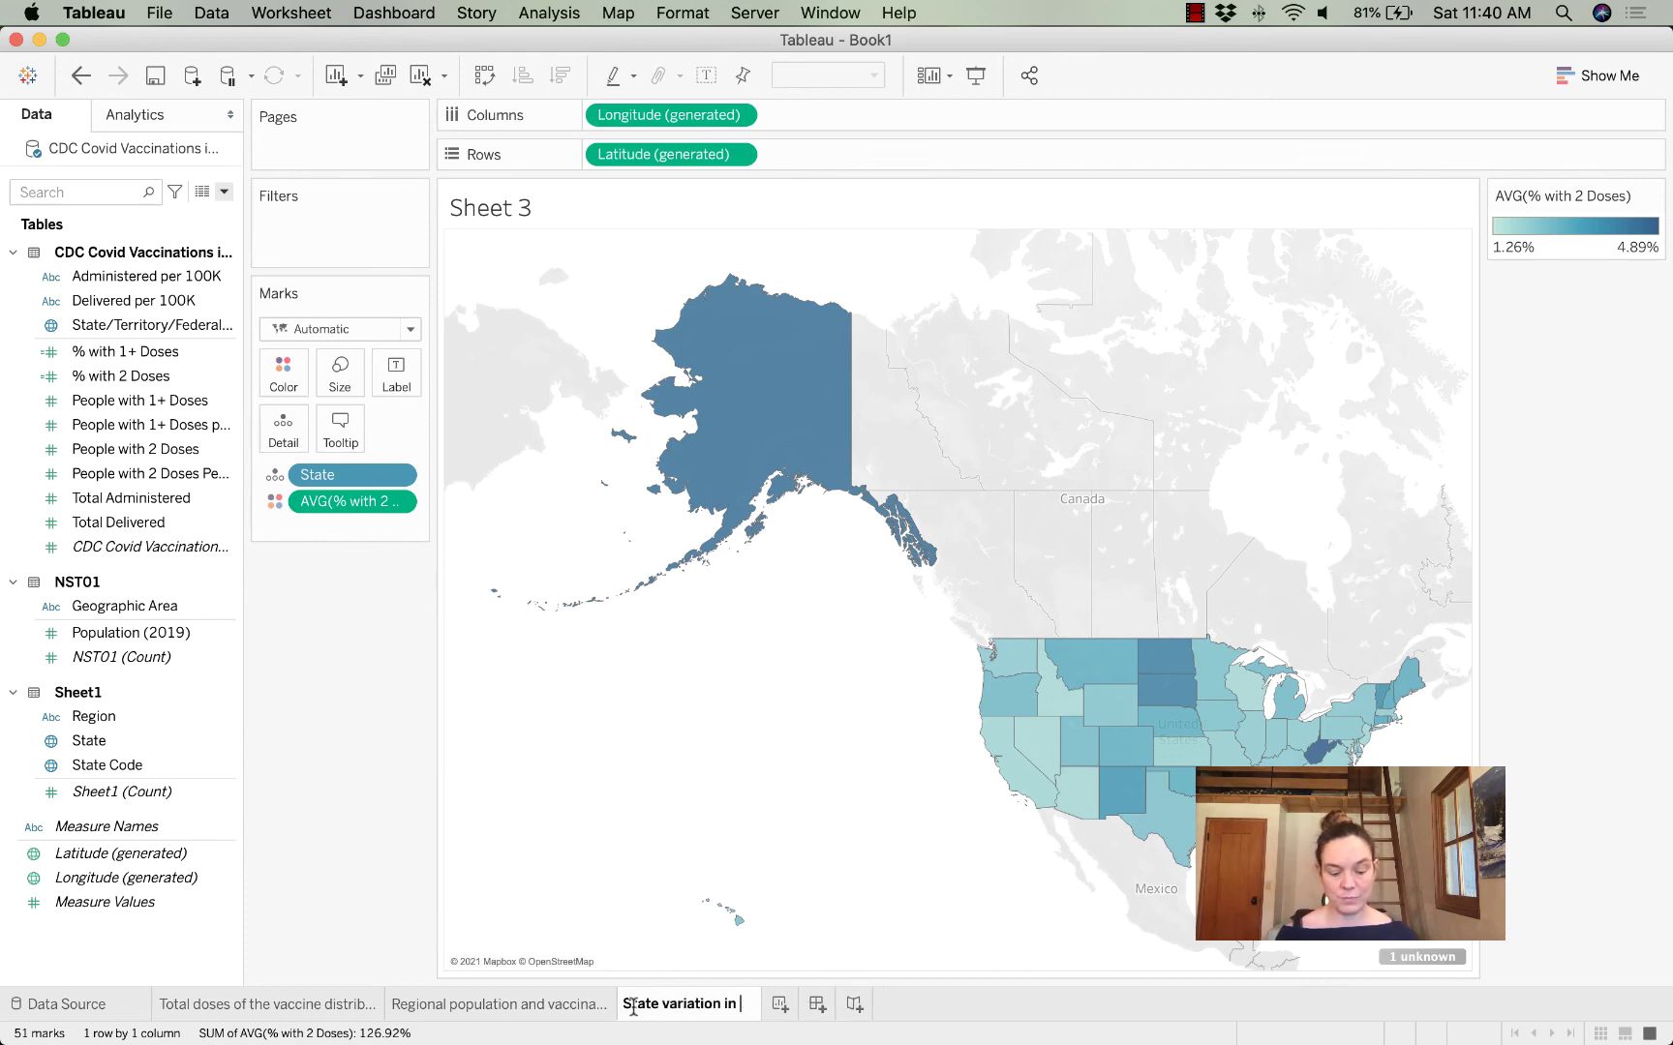
text( of fully)
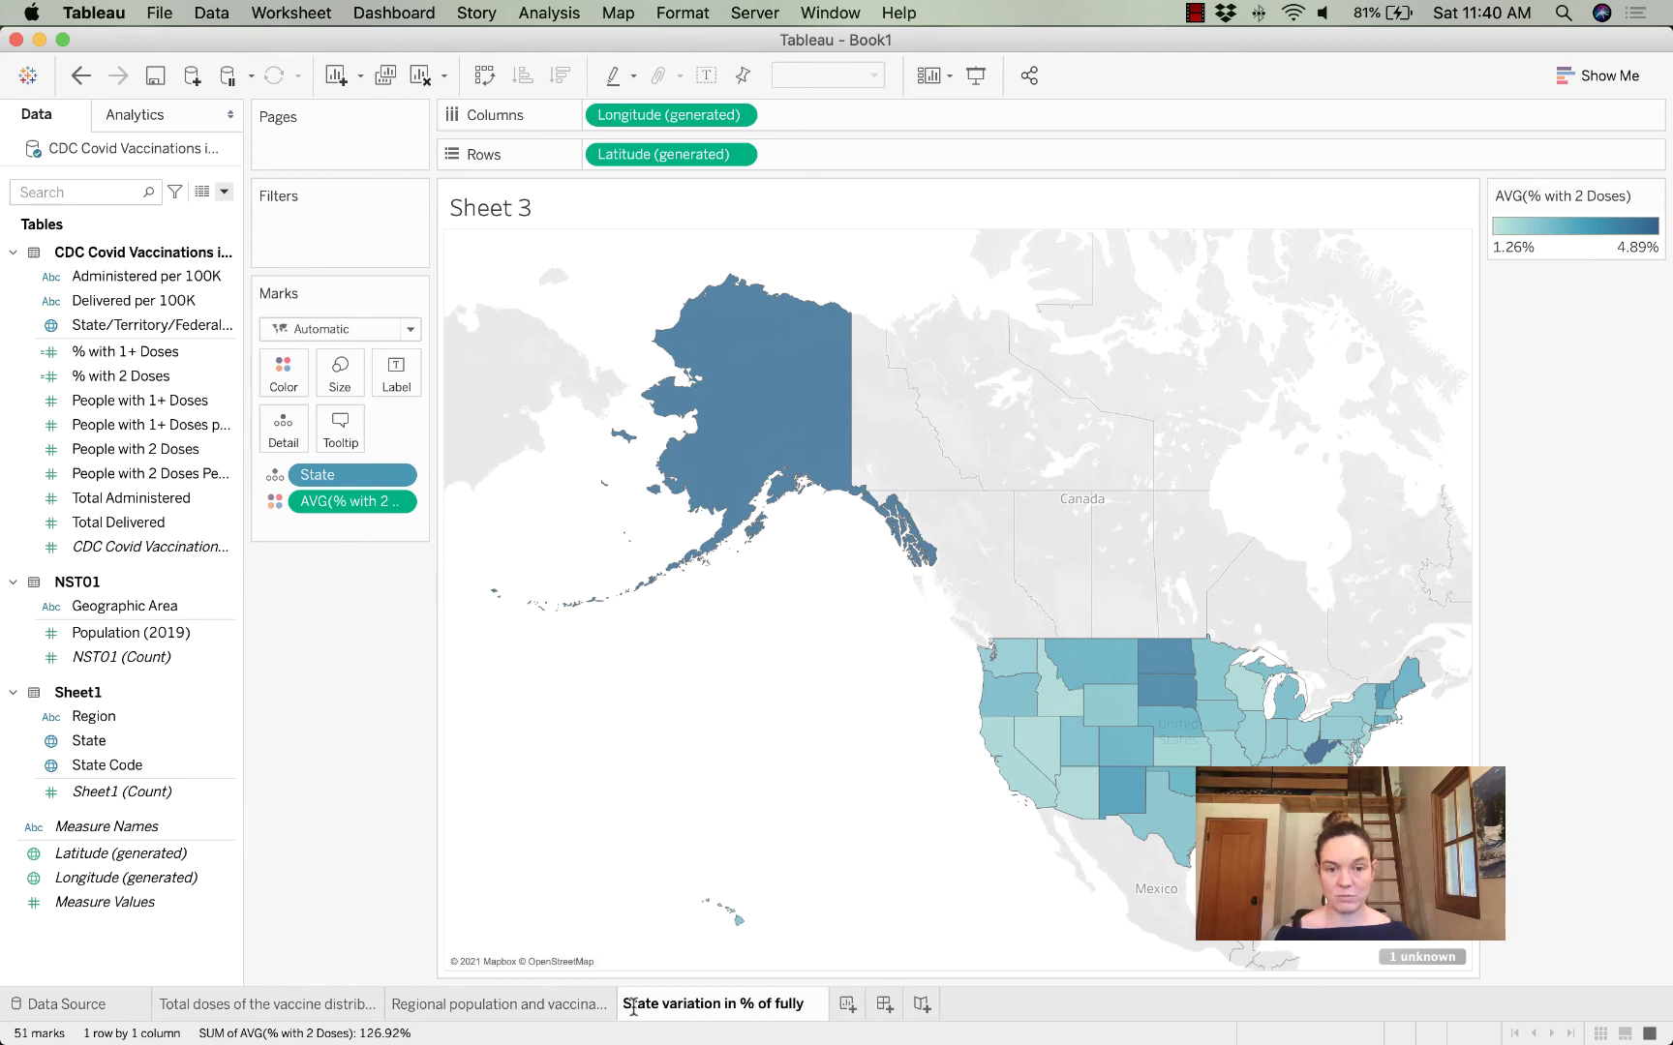
key(BackSpace)
key(BackSpace)
key(BackSpace)
key(BackSpace)
key(BackSpace)
key(BackSpace)
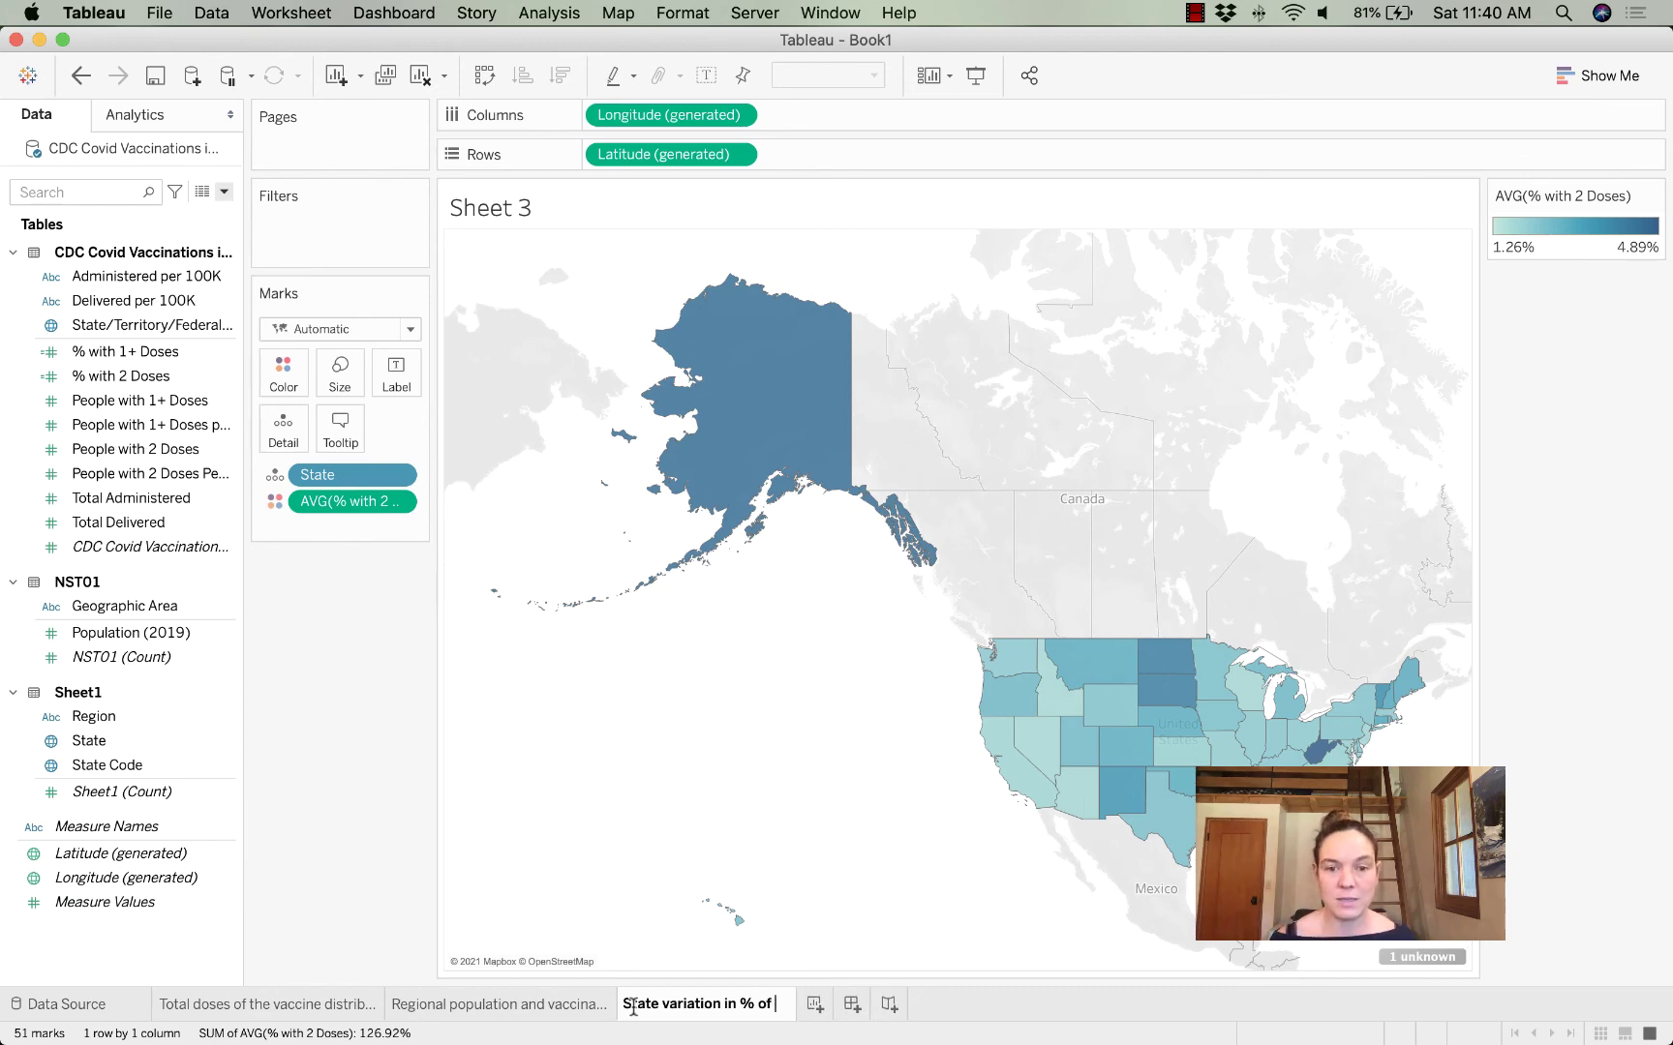
text(full vac)
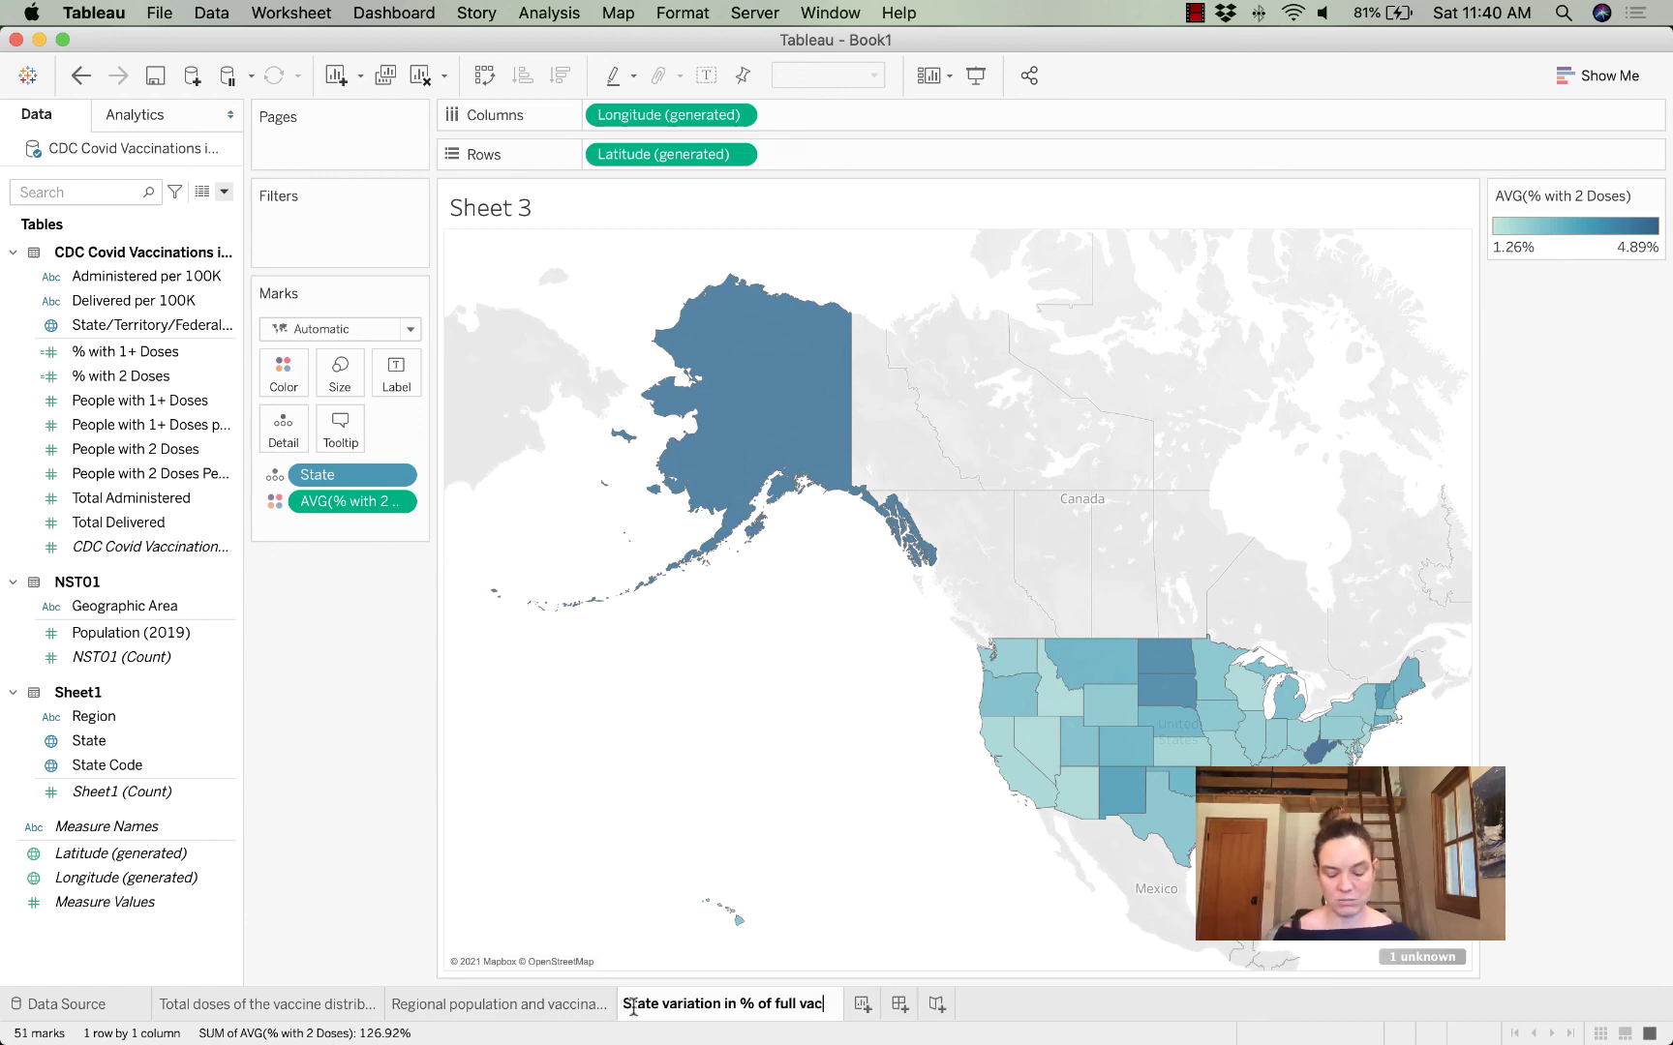
text(cination)
key(Return)
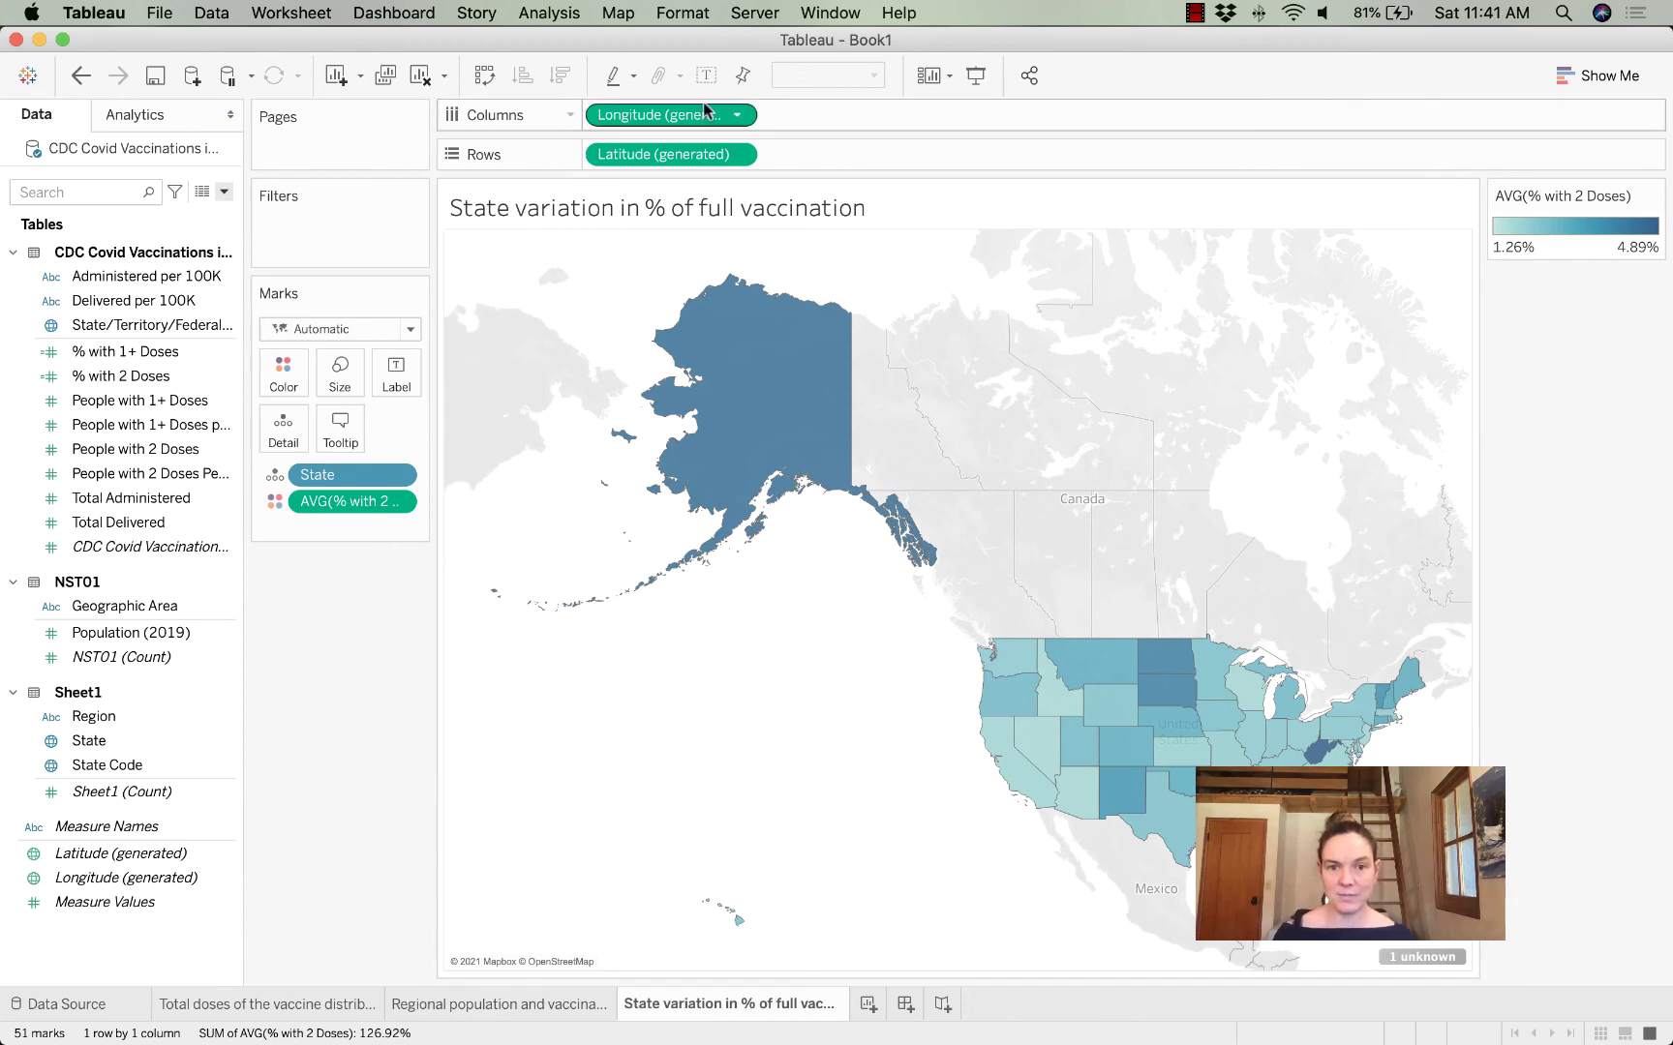
mouse_move(746, 387)
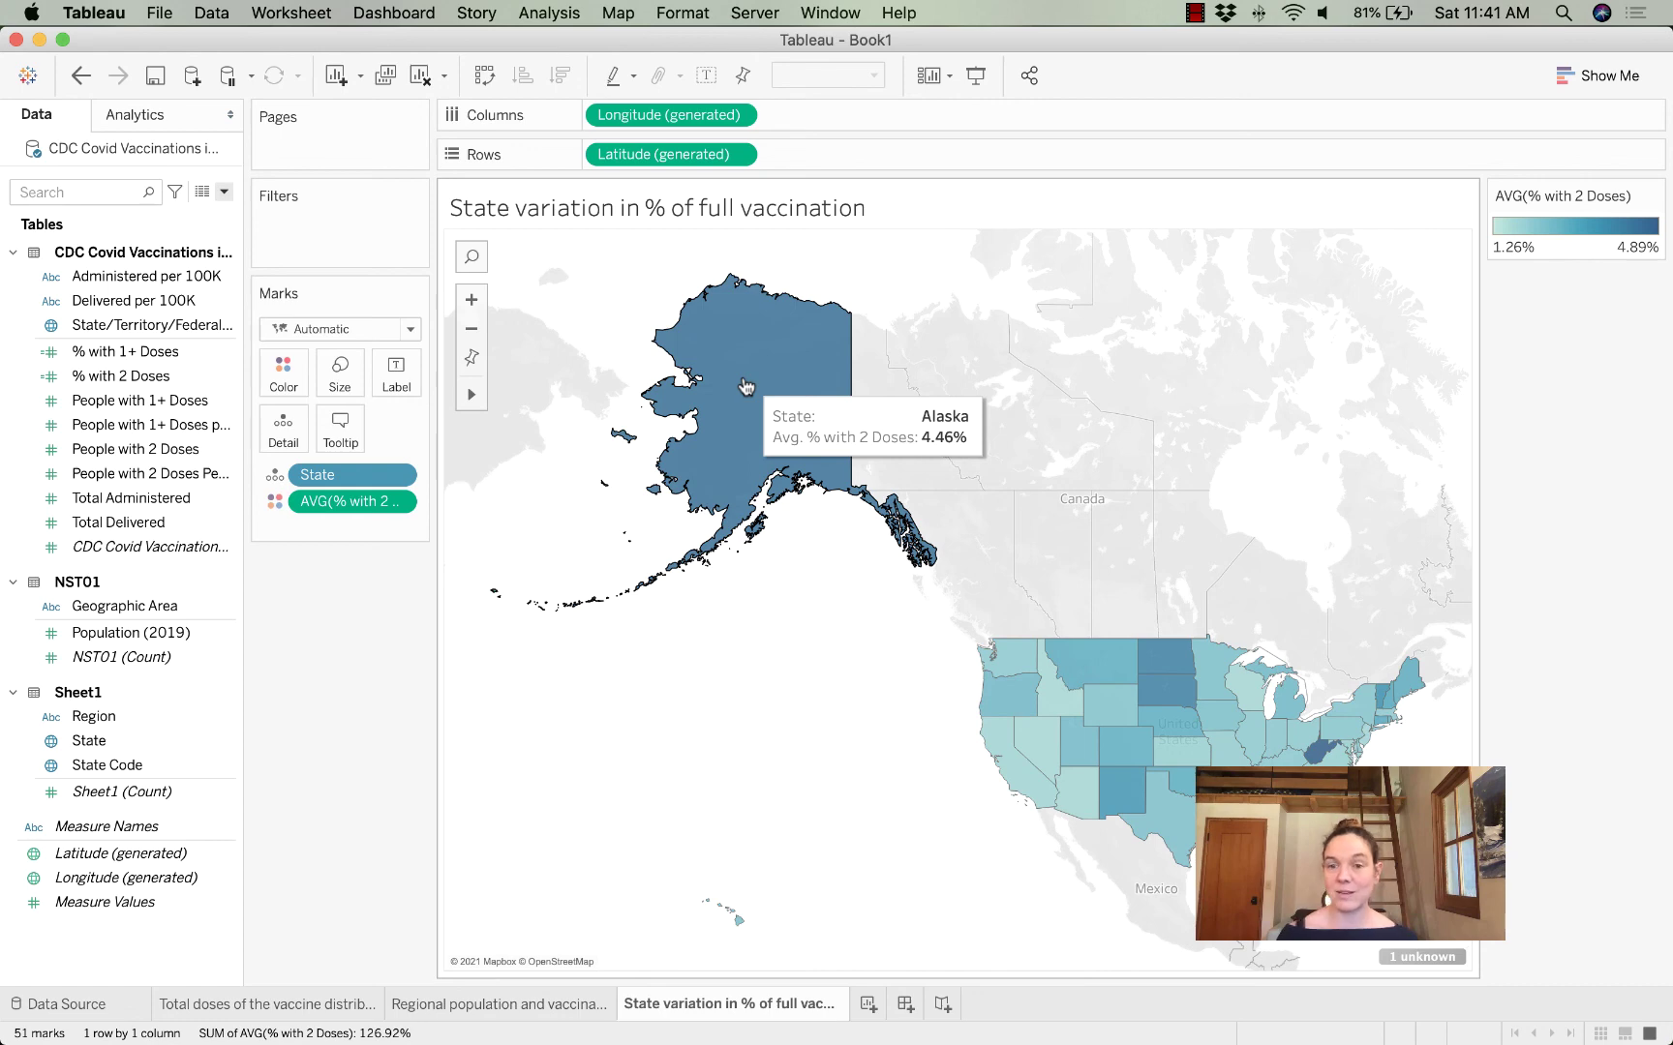
mouse_move(1319, 760)
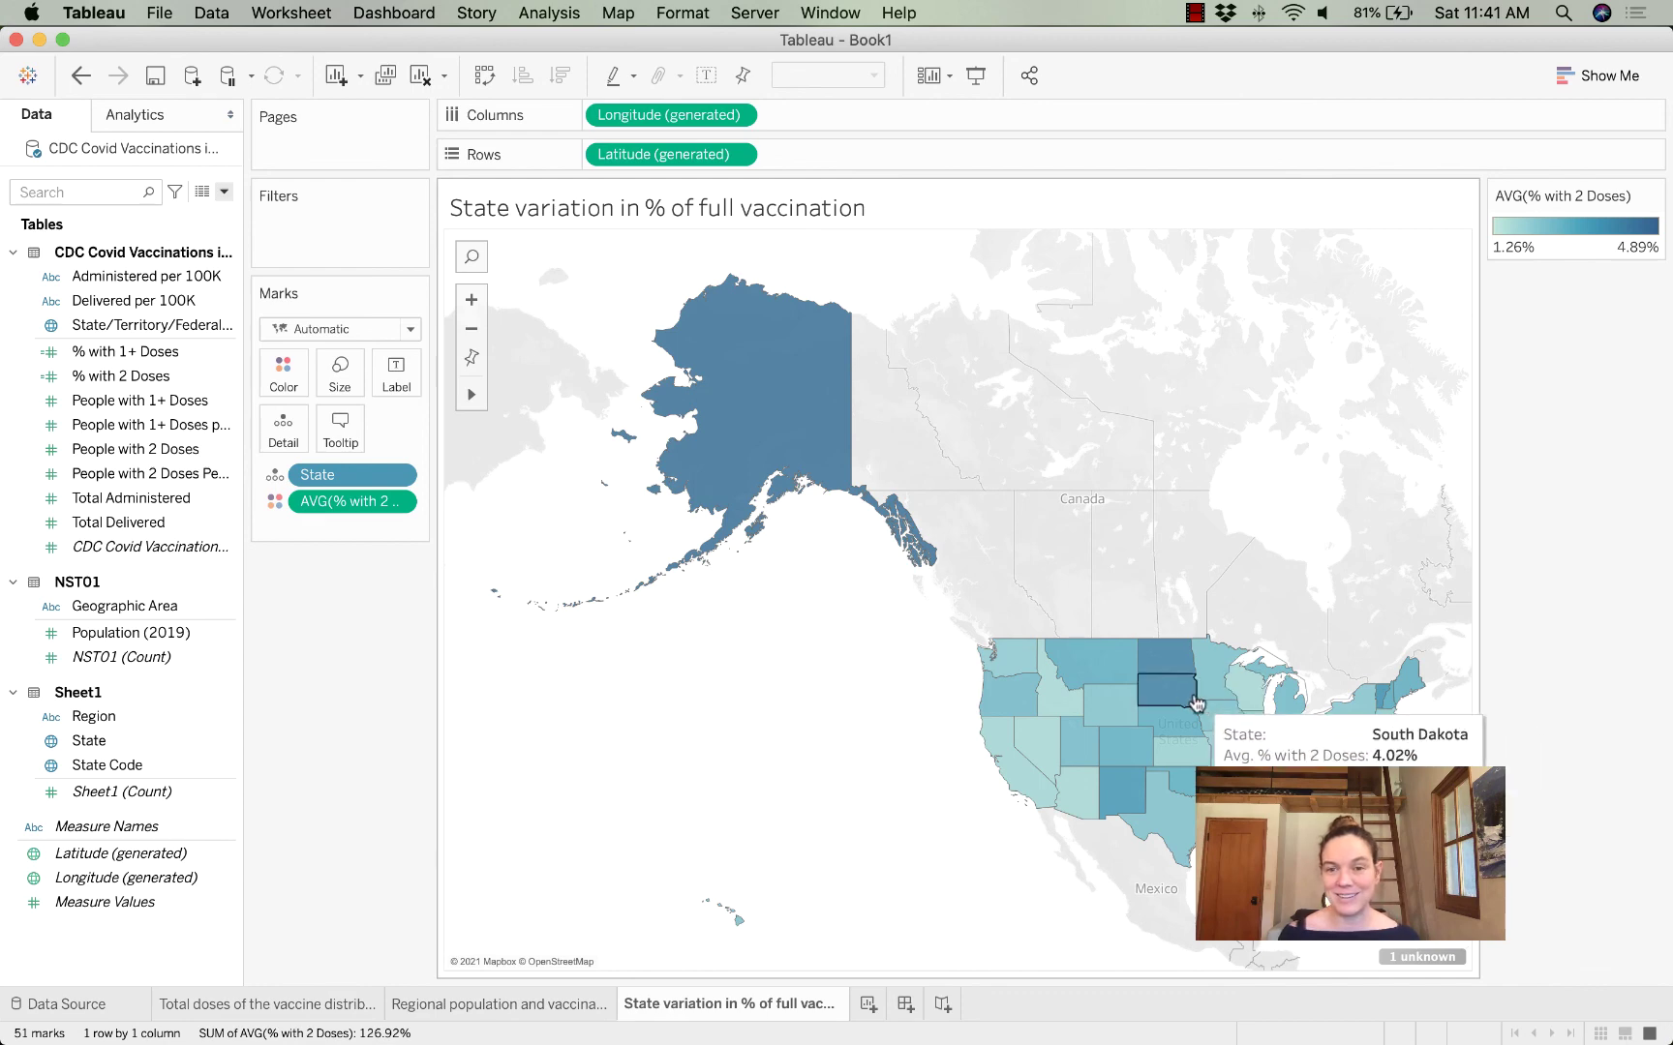
mouse_move(1167, 673)
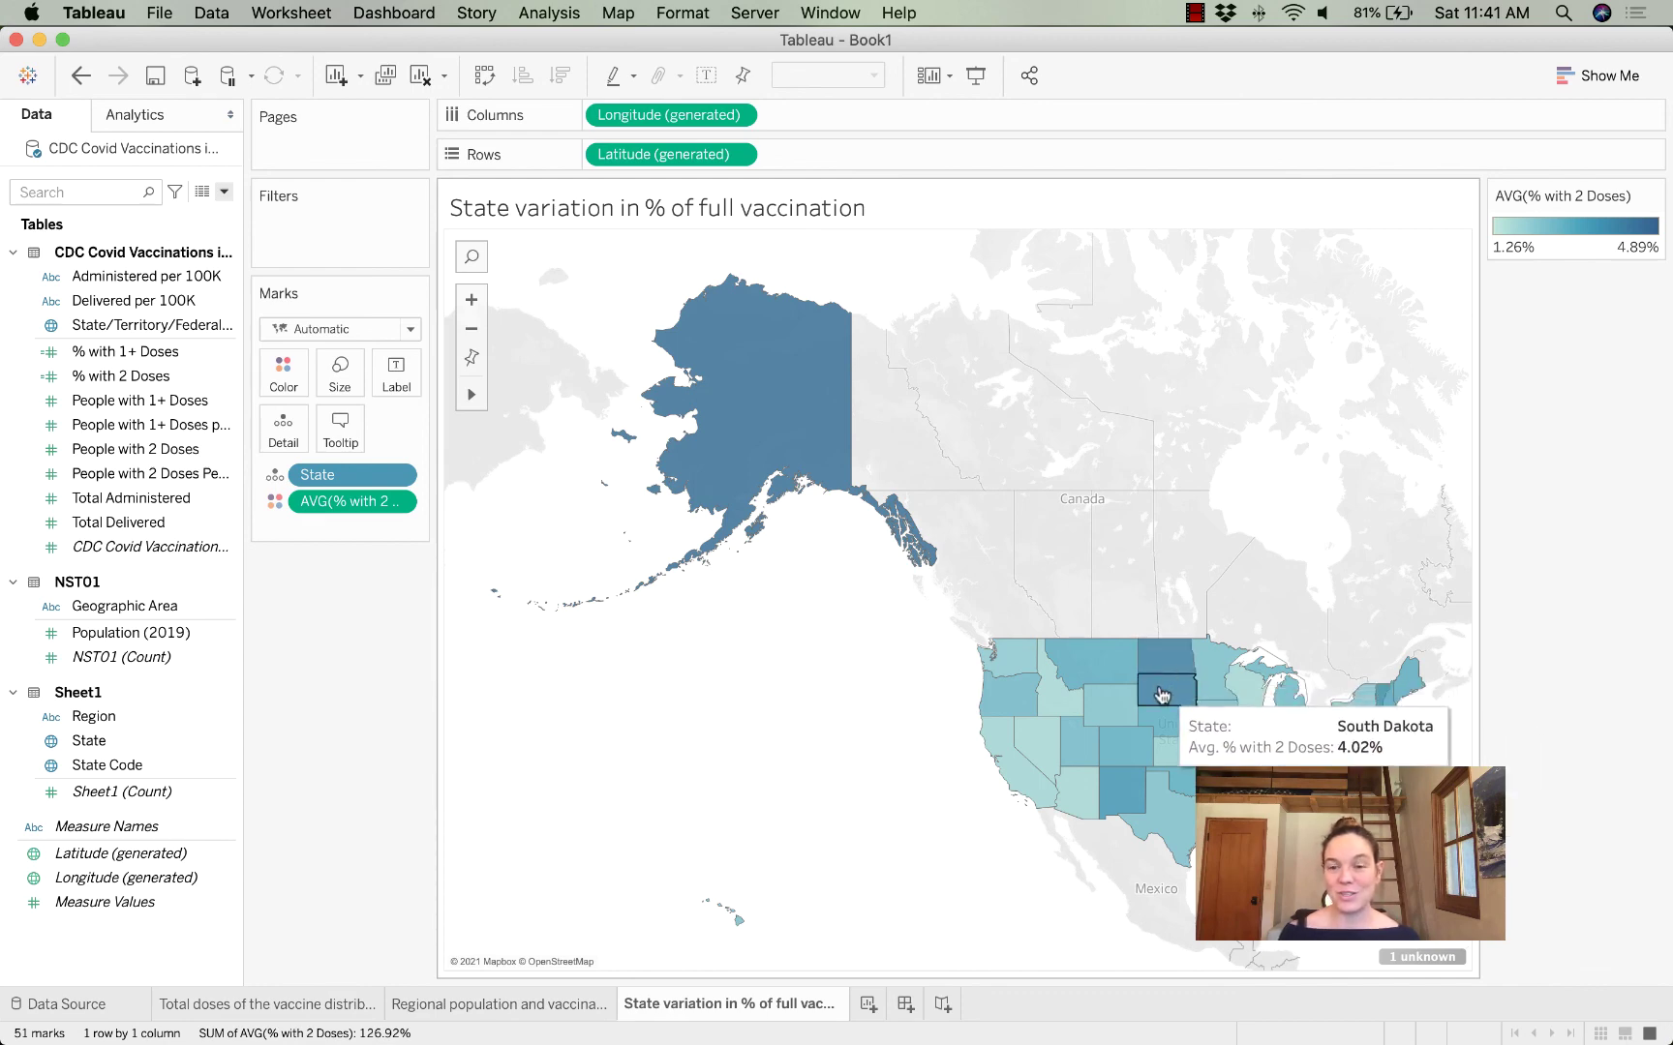